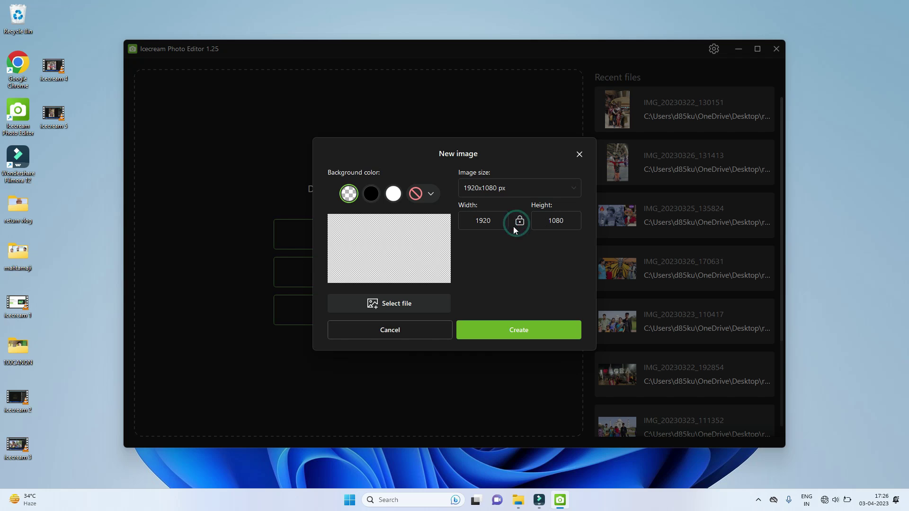
- Create a new 1920x1080 px image with a yellow background
click(519, 224)
click(371, 195)
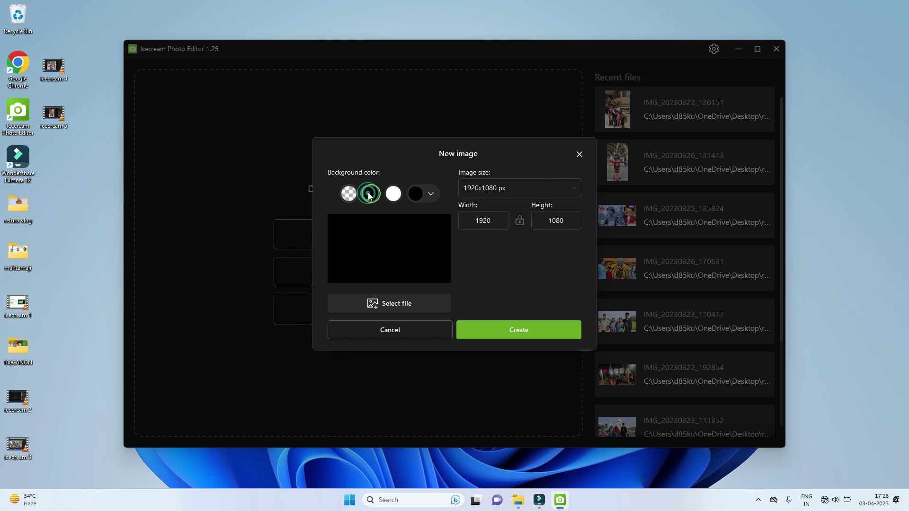
click(394, 194)
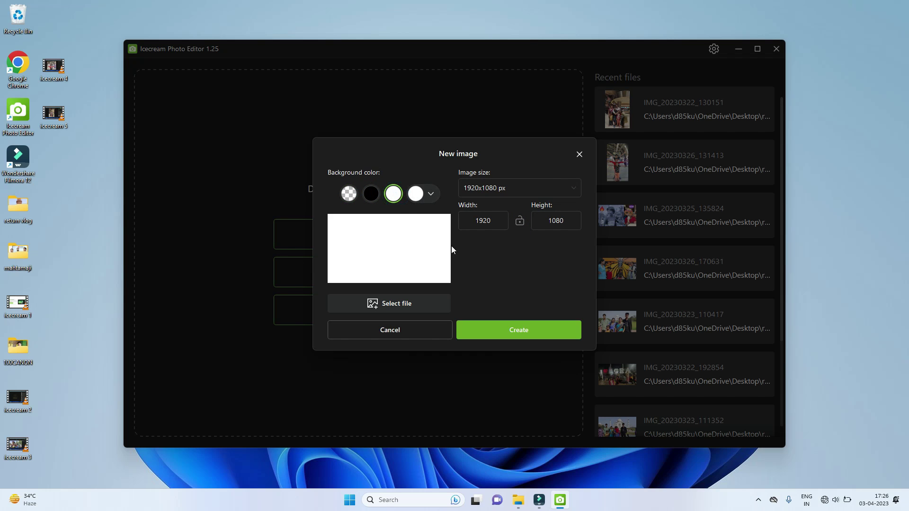
click(430, 194)
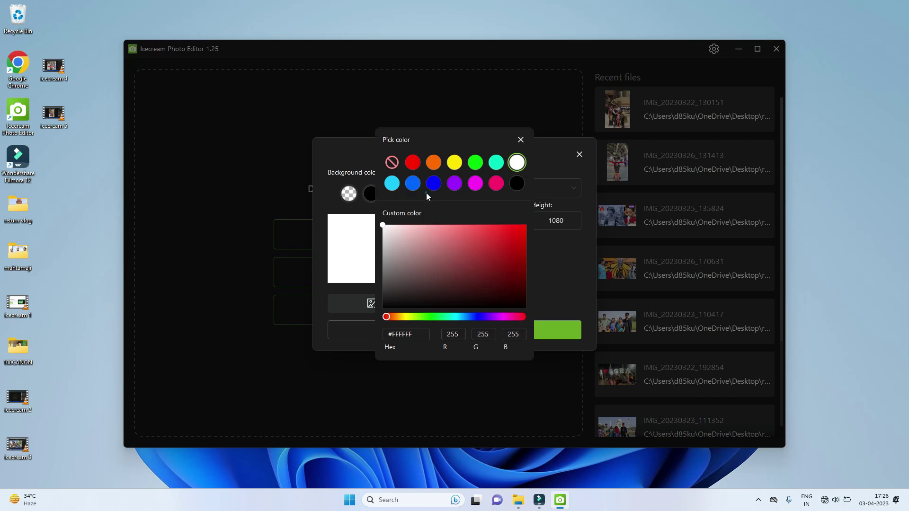
click(448, 164)
click(558, 155)
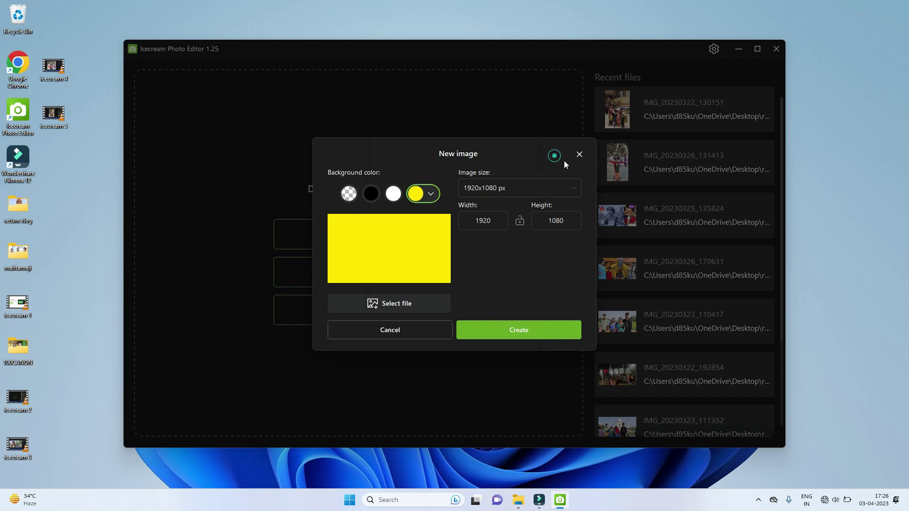
click(524, 333)
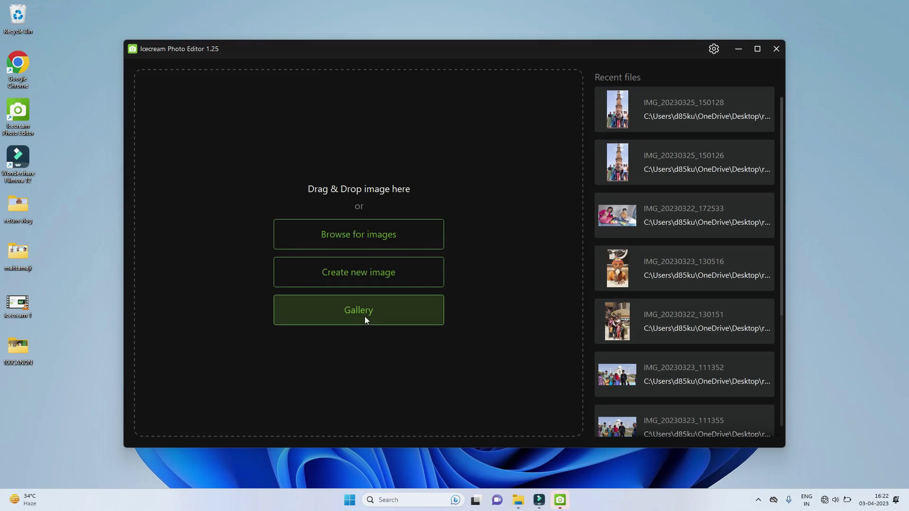
- Open the gallery of the return vlog folder and preview the group photo IMG_20230325_150128 taken at the tower
click(353, 318)
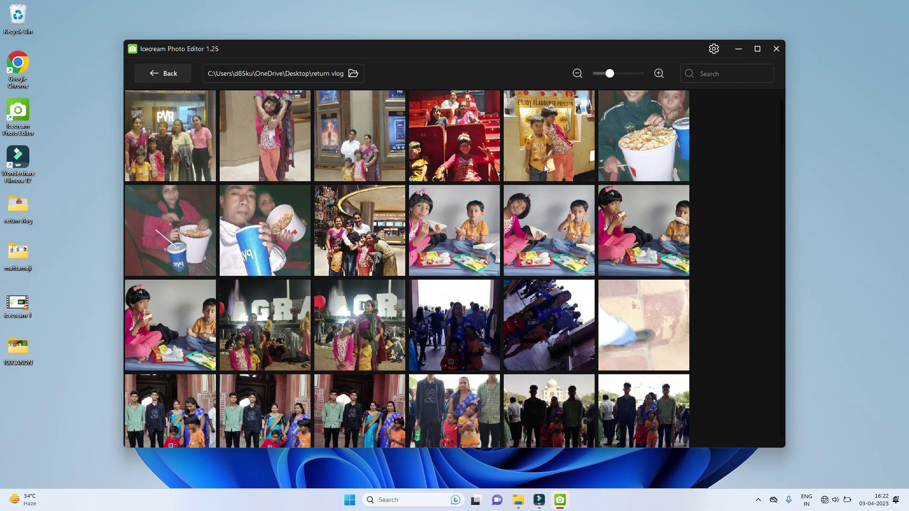
scroll(448, 289, down, 10)
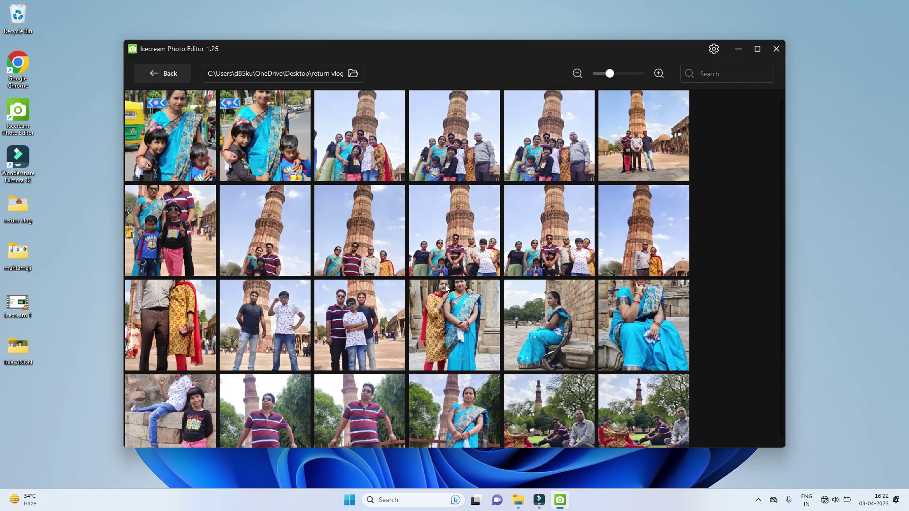
click(537, 237)
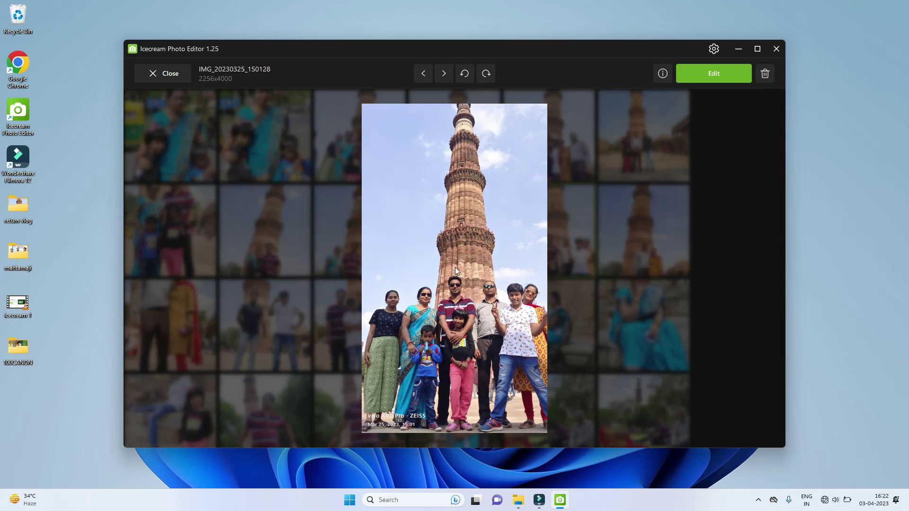
- Browse forward and backward through the neighbouring photos and return to IMG_20230325_150128
click(443, 73)
click(426, 75)
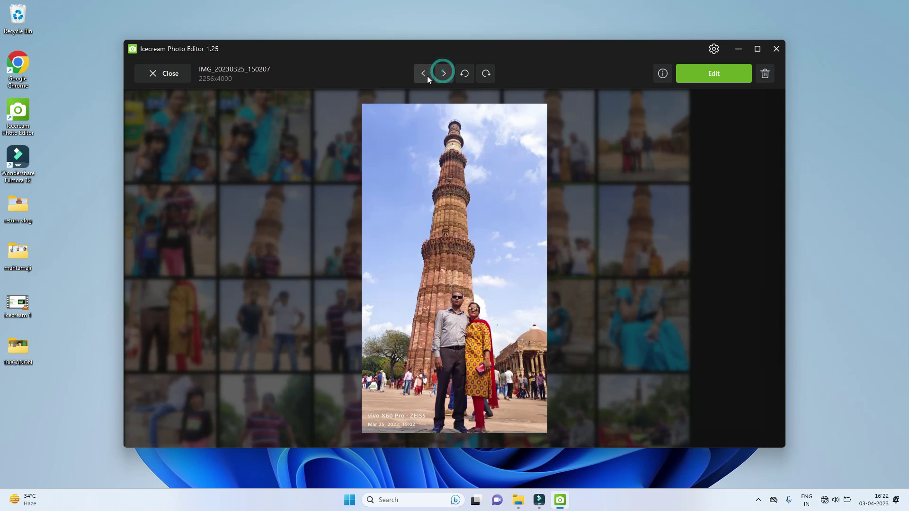
click(426, 76)
click(426, 75)
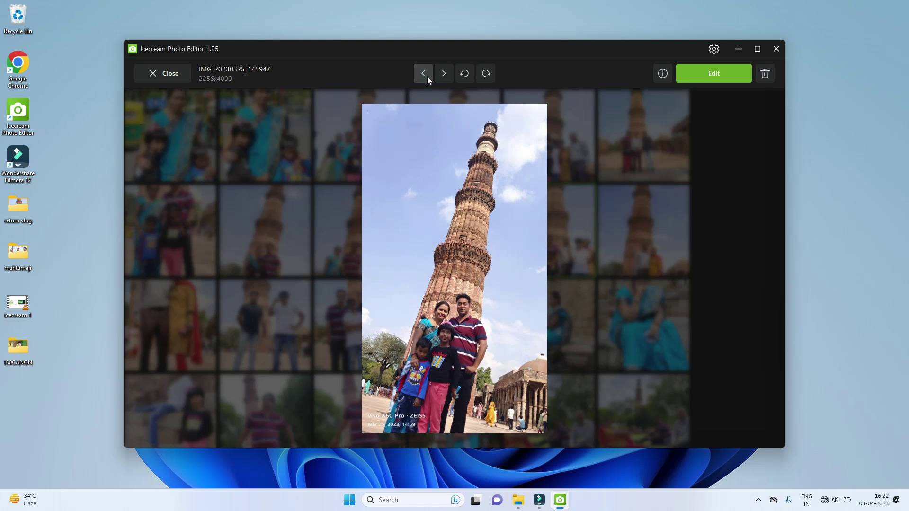
click(445, 75)
click(445, 75)
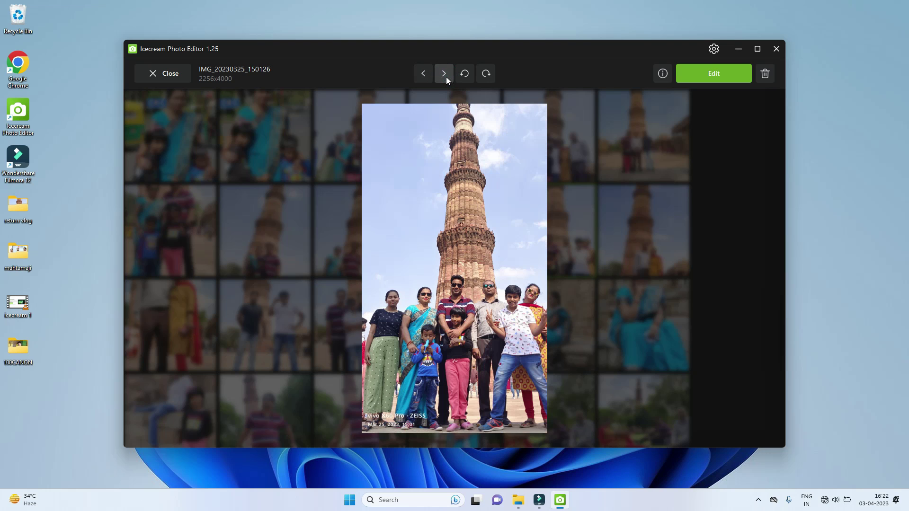
click(447, 76)
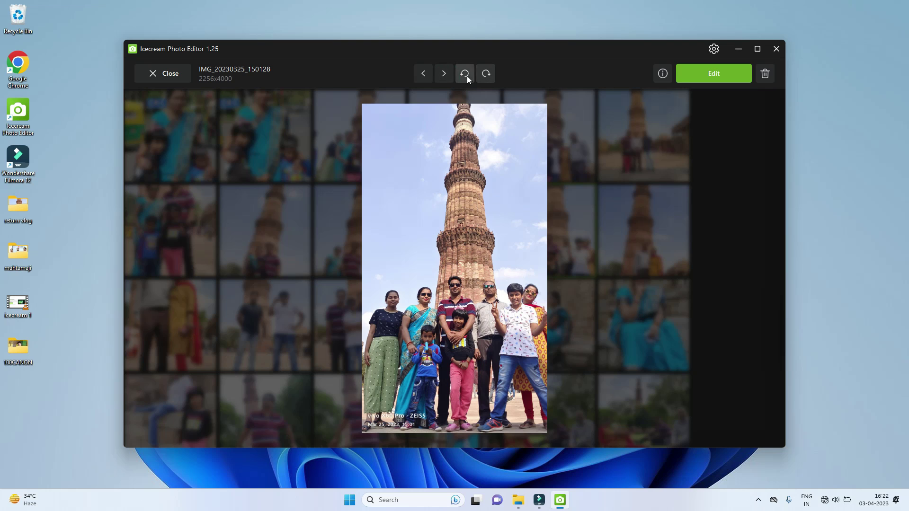
- Rotate the previewed photo counterclockwise and back to upright, and open it for editing
click(466, 77)
click(486, 73)
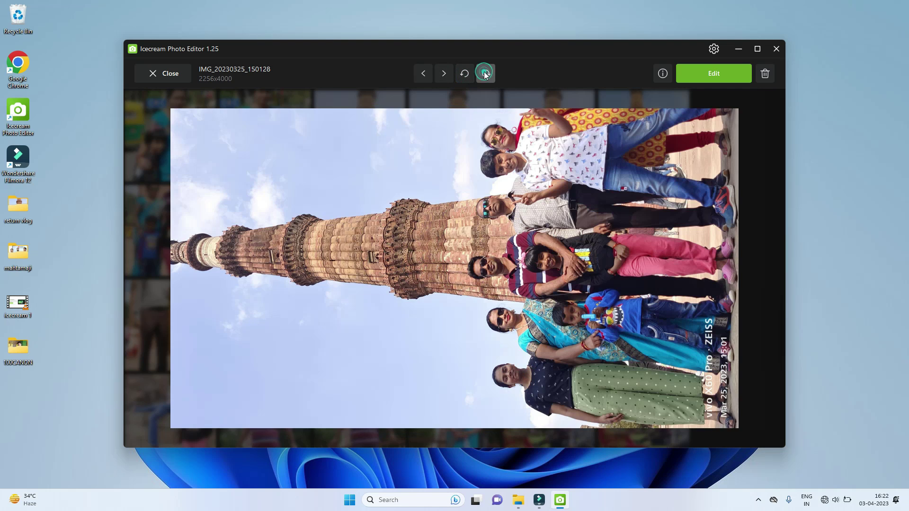
click(699, 76)
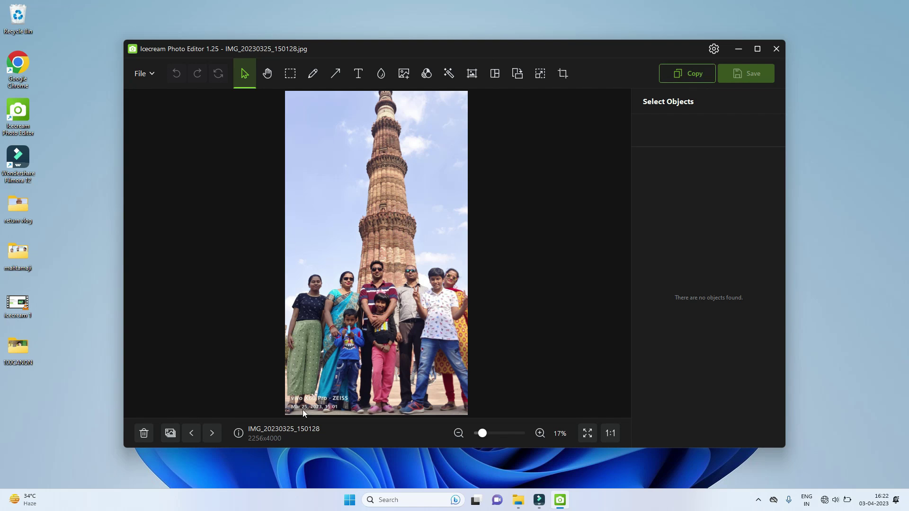
- Zoom the photo in to 48% and examine it from the tower down to the people
click(460, 435)
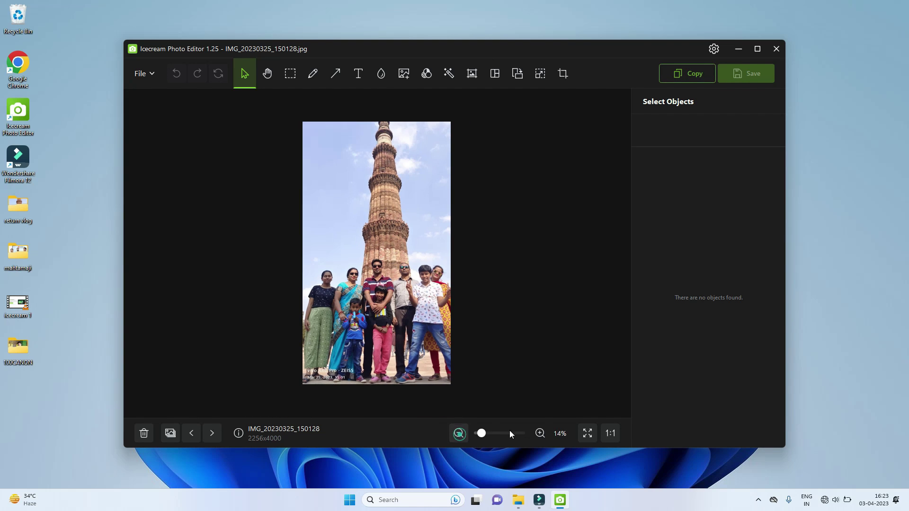
click(540, 434)
click(540, 435)
click(540, 434)
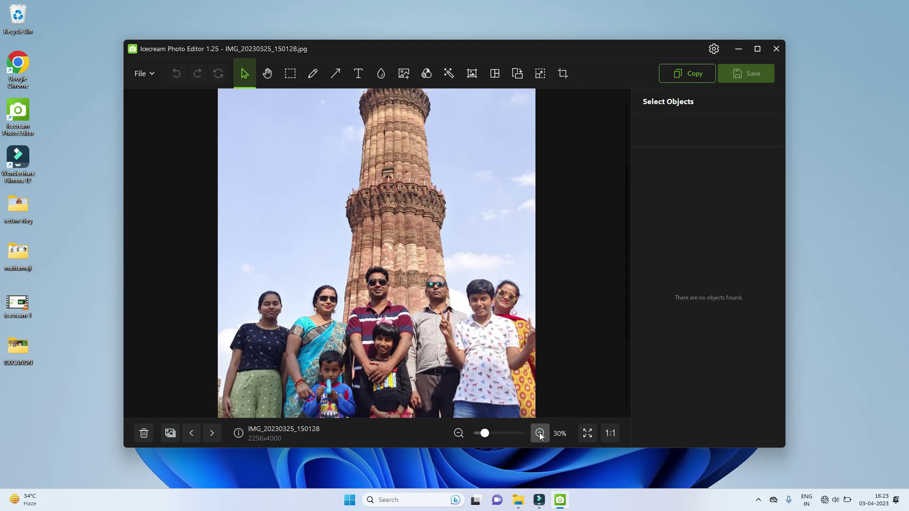
click(540, 435)
click(539, 434)
click(442, 316)
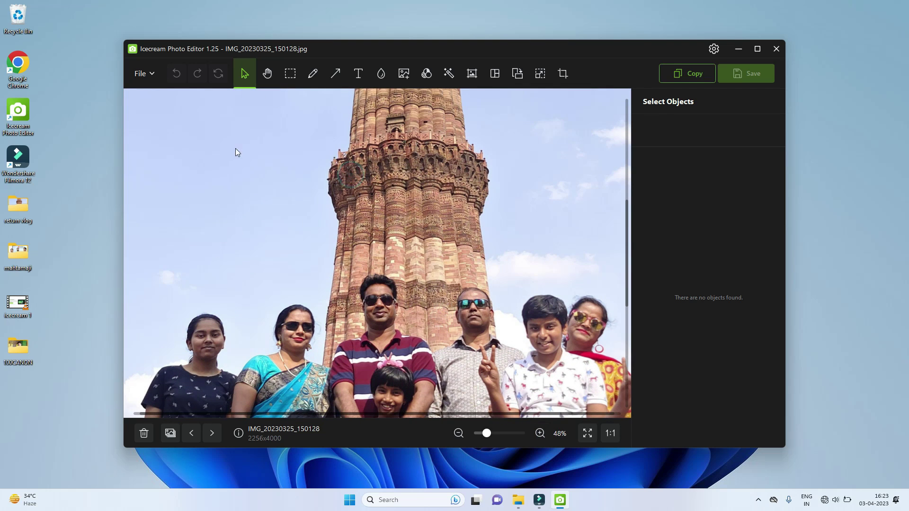
click(244, 73)
scroll(316, 204, up, 3)
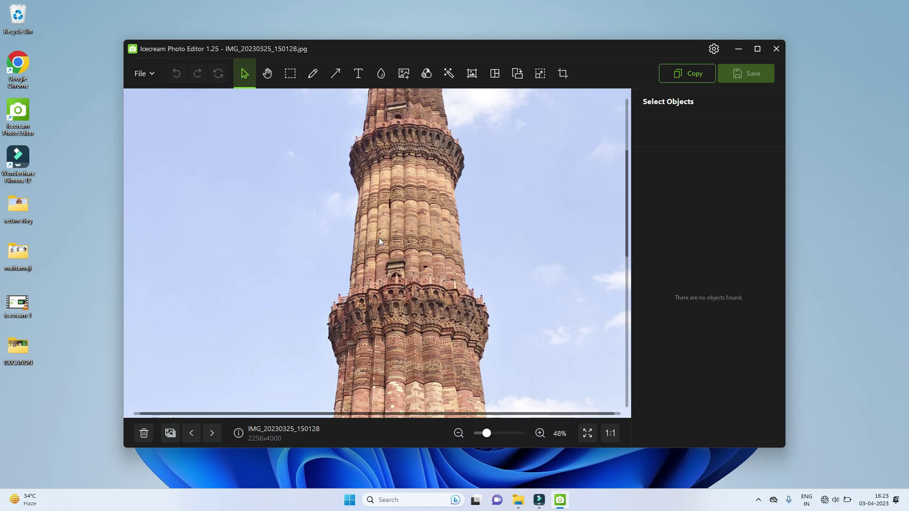
scroll(406, 238, down, 8)
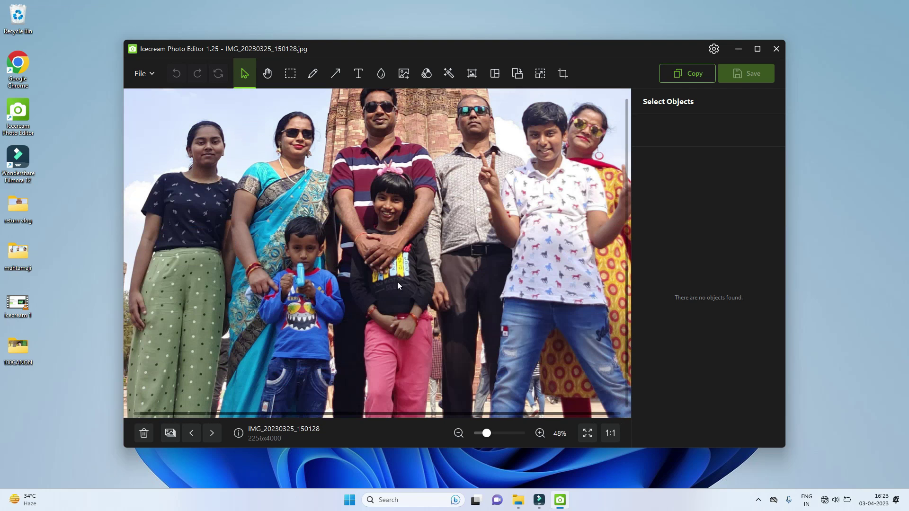
scroll(425, 251, up, 1)
- Move around the enlarged photo between the tower and the group with the Hand Tool
click(269, 75)
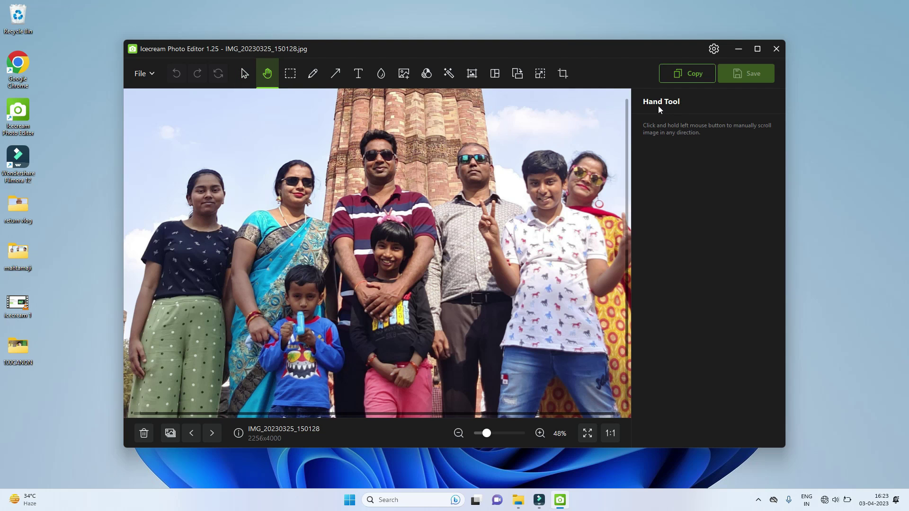
scroll(433, 213, up, 6)
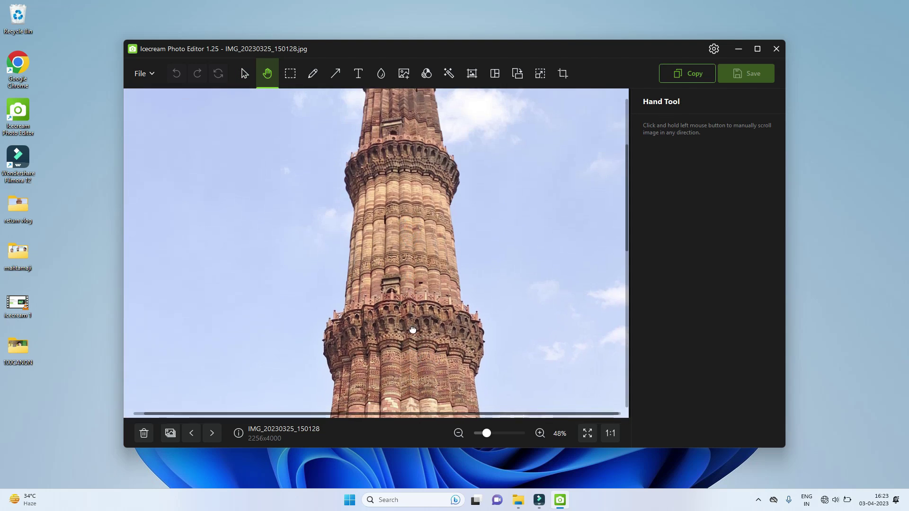
scroll(412, 328, down, 4)
scroll(448, 328, down, 1)
scroll(448, 240, down, 1)
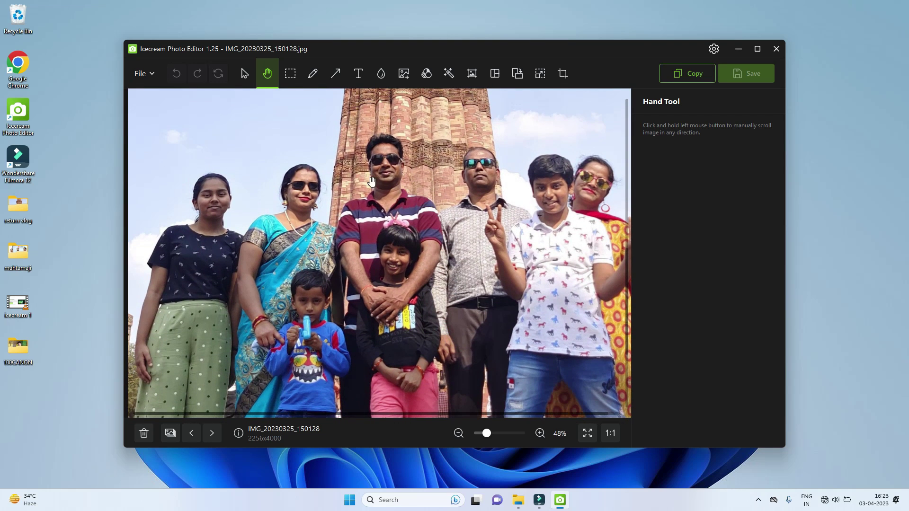
- Try a rectangular selection around the central man's head and an elliptical one around the man beside him, and clear them
click(290, 75)
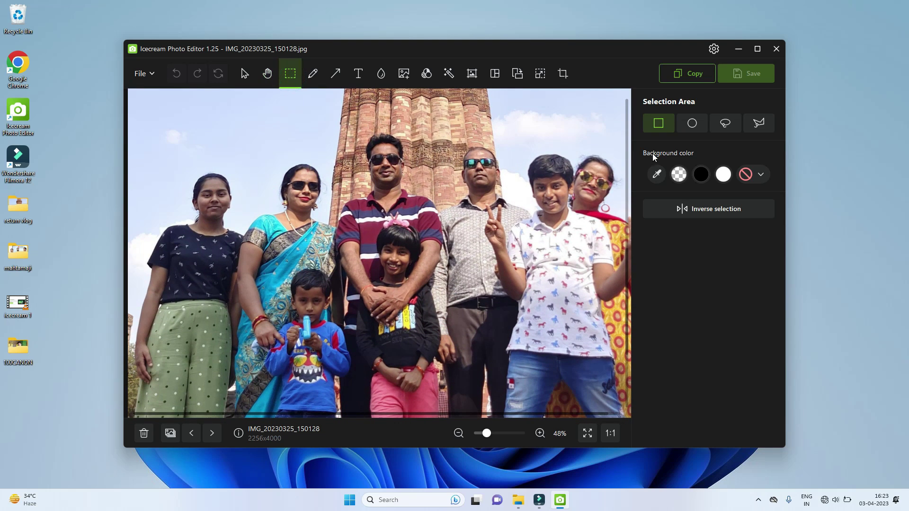
mouse_move(420, 112)
mouse_down()
mouse_move(332, 202)
mouse_move(358, 207)
mouse_up()
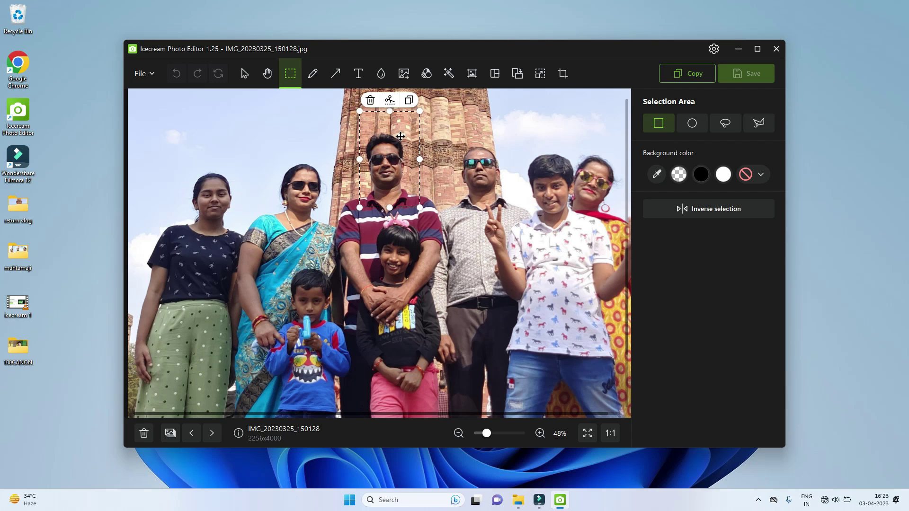
click(695, 127)
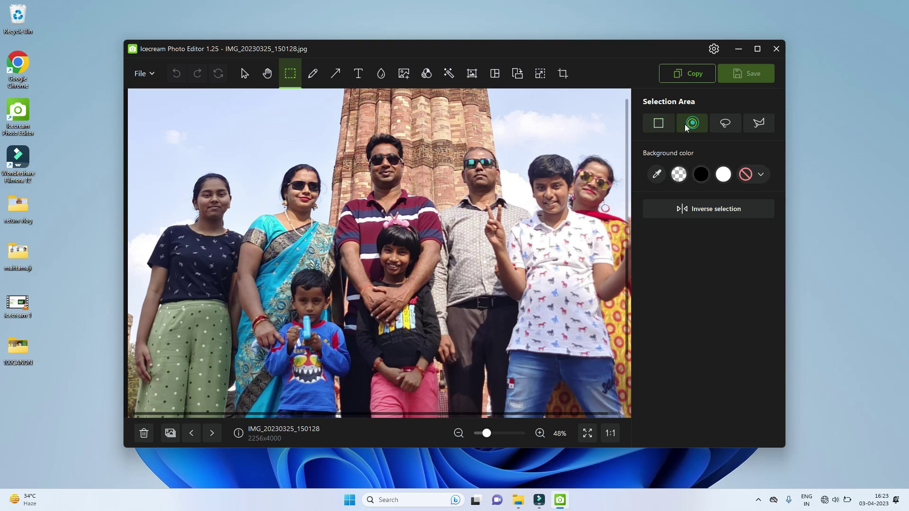
drag(509, 133, 431, 213)
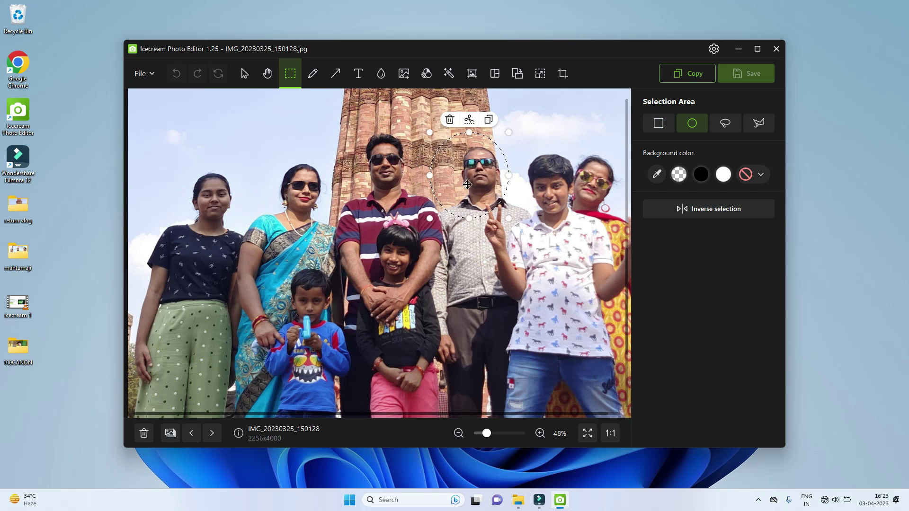
click(574, 128)
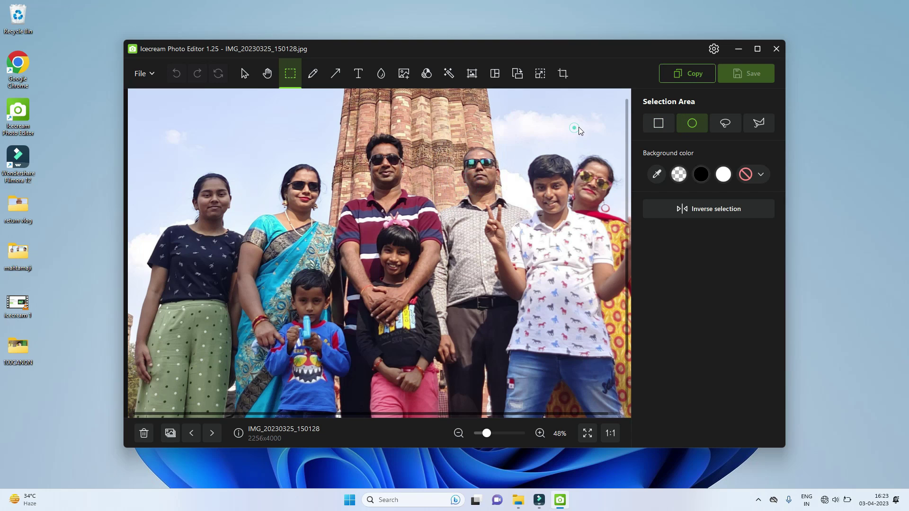
- Try outlining the man in the striped shirt with the freehand lasso selection and clear it
click(733, 130)
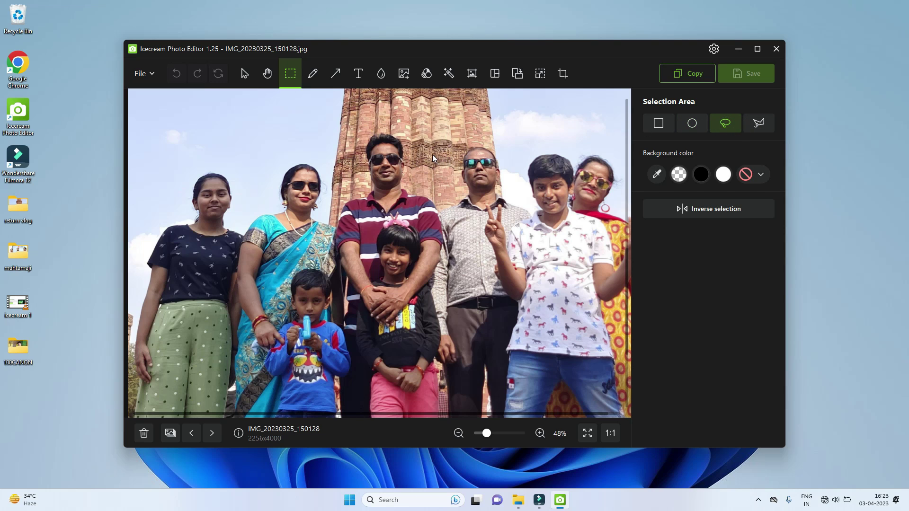
mouse_move(416, 192)
mouse_down()
mouse_move(402, 136)
mouse_move(384, 132)
mouse_move(359, 152)
mouse_up()
mouse_move(368, 430)
mouse_down()
mouse_move(442, 414)
mouse_move(451, 362)
mouse_move(439, 197)
mouse_move(418, 191)
mouse_up()
click(475, 118)
- Cut a tall rectangular area out of the sky to the left of the tower
scroll(347, 229, up, 10)
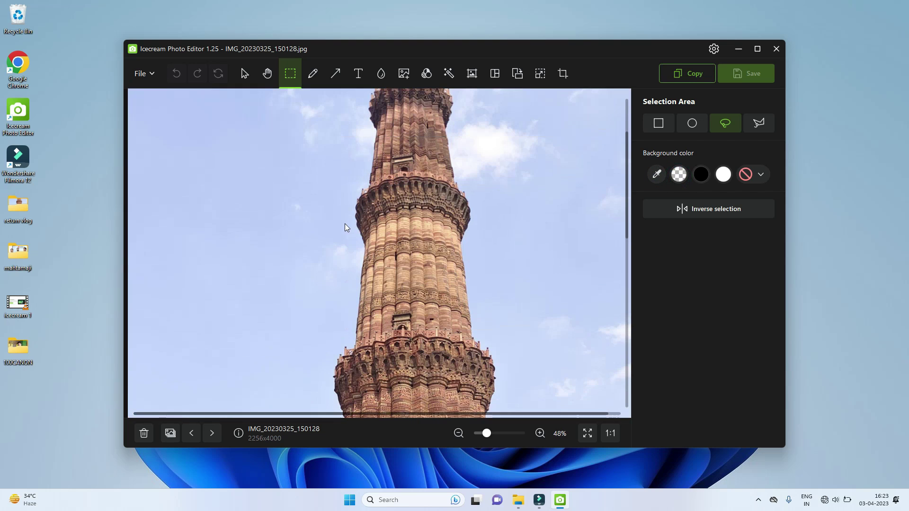
click(658, 123)
mouse_move(206, 132)
mouse_down()
mouse_move(162, 195)
mouse_move(159, 228)
mouse_up()
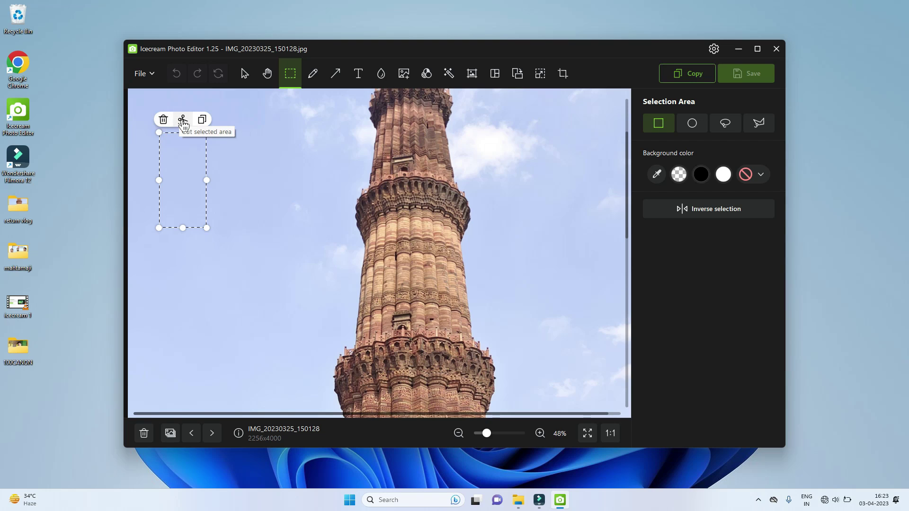
click(182, 121)
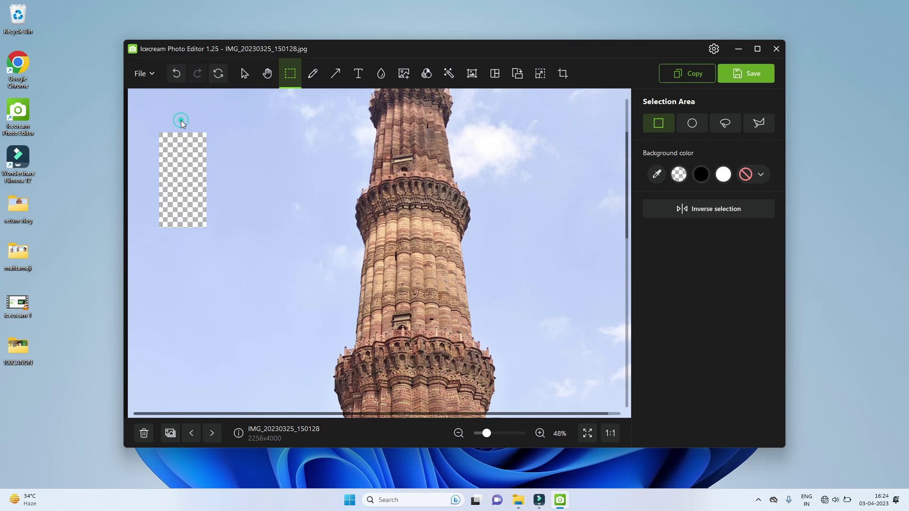
- Set the selection background color to black and delete an elliptical area of sky to the right of the tower
click(701, 175)
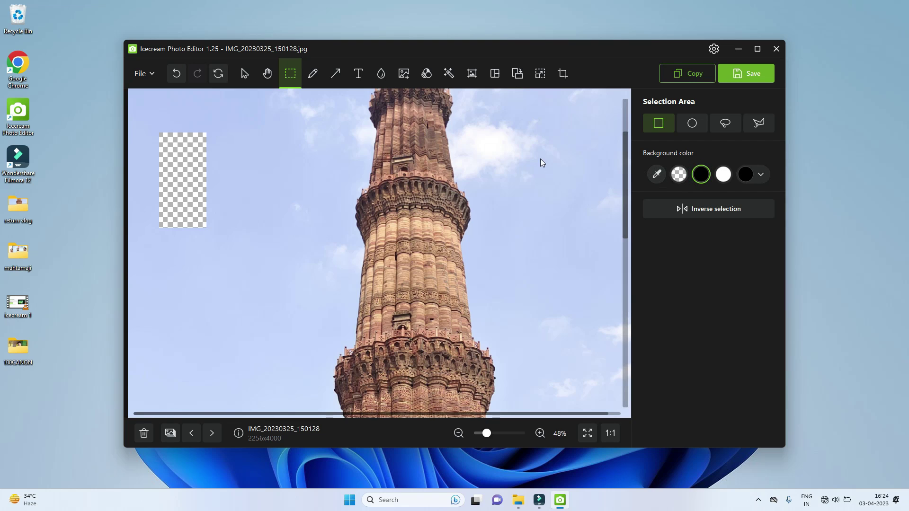
click(691, 124)
drag(577, 169, 504, 252)
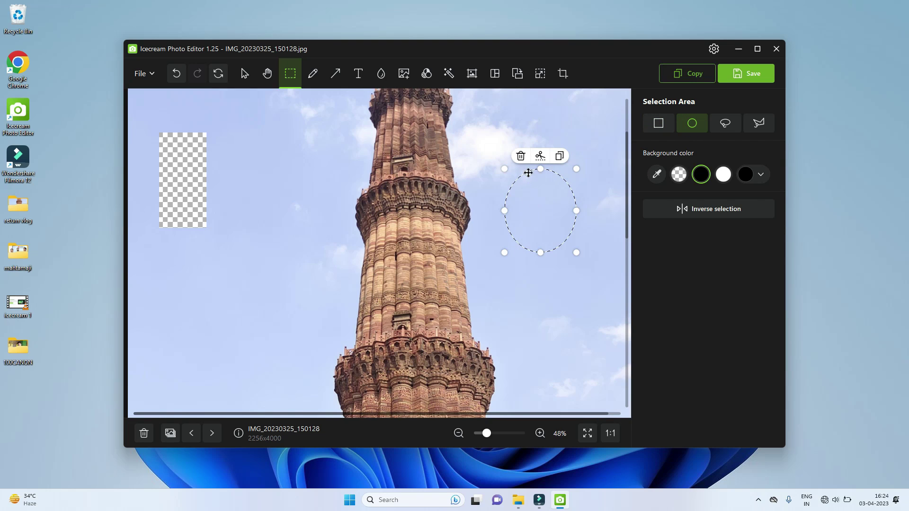
click(521, 157)
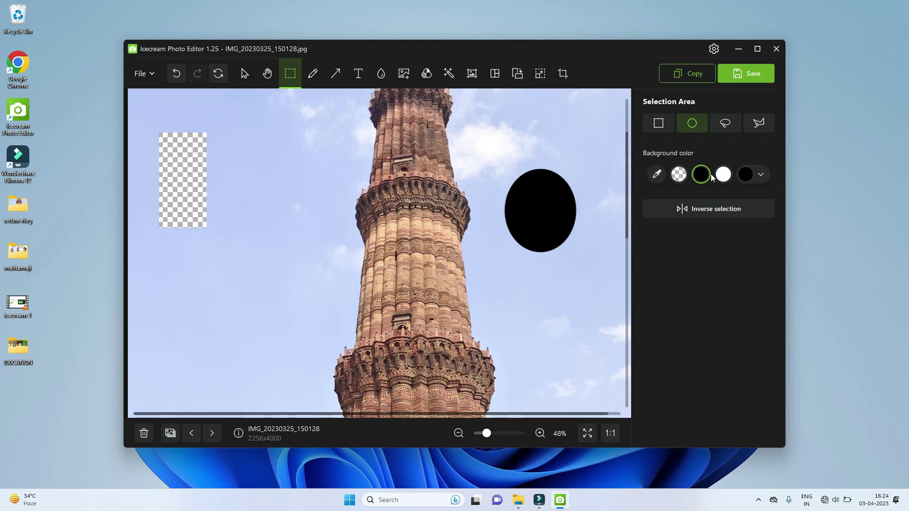
- Set the selection background color to red (#FF0000) and delete a freehand lasso area of sky below the black ellipse
click(761, 175)
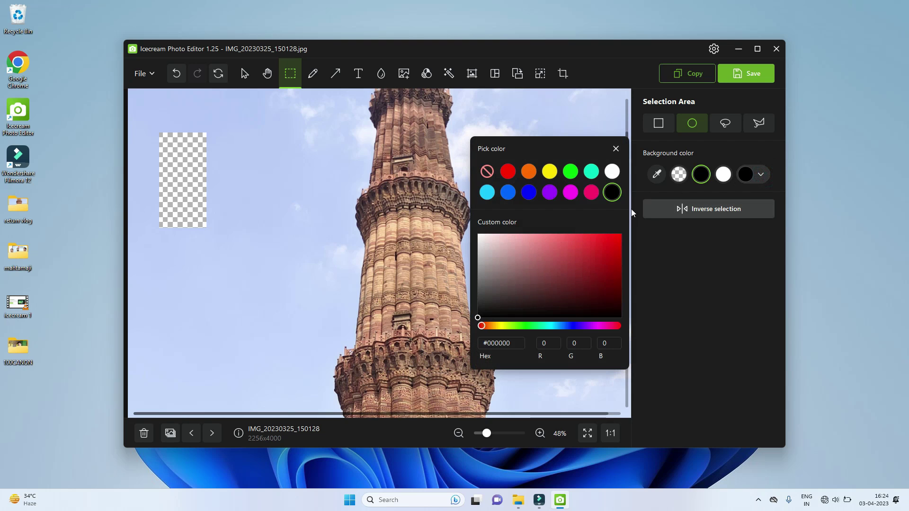
click(509, 176)
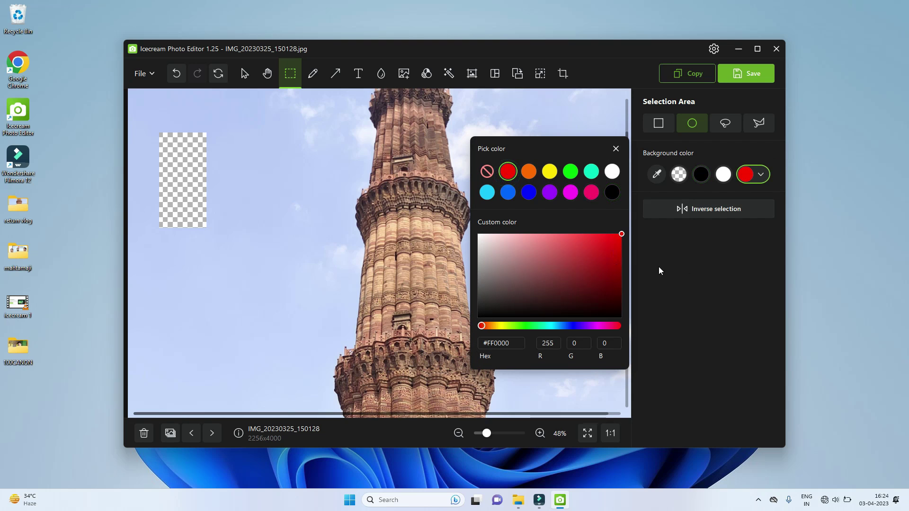
click(704, 266)
click(725, 123)
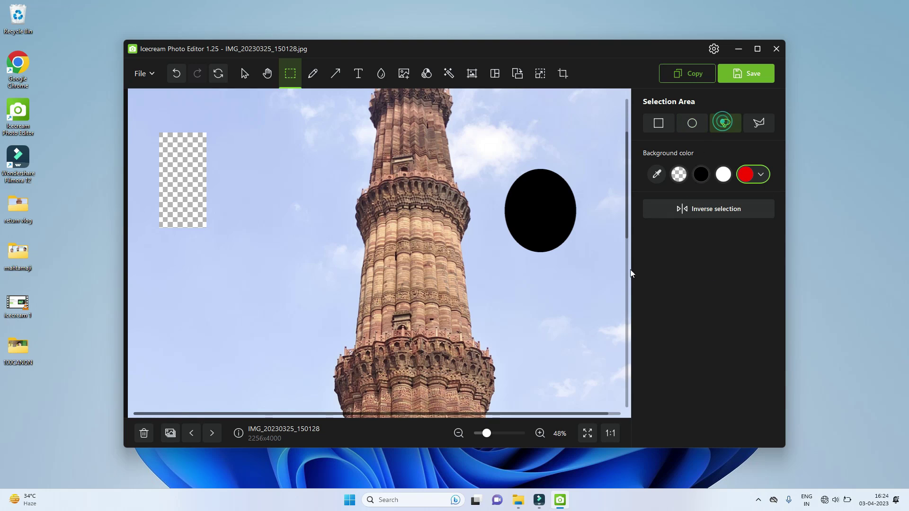
mouse_move(570, 284)
mouse_down()
mouse_move(521, 332)
mouse_move(504, 291)
mouse_move(531, 275)
mouse_move(571, 284)
mouse_up()
click(520, 260)
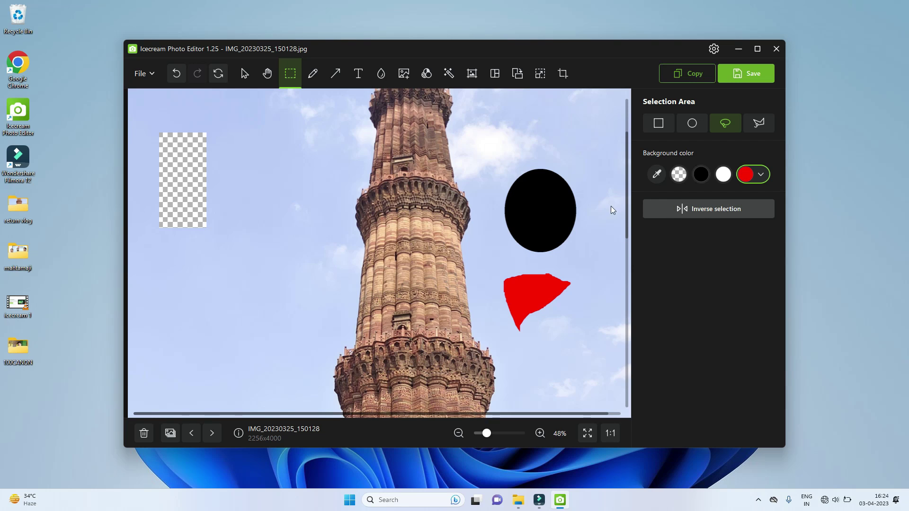
- Reset the photo, discarding all changes applied to it
click(220, 73)
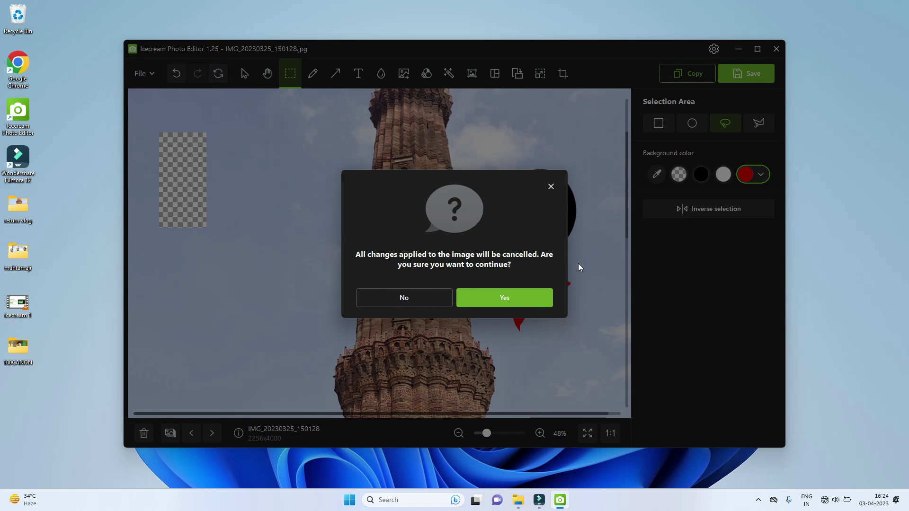
click(521, 299)
scroll(498, 273, down, 4)
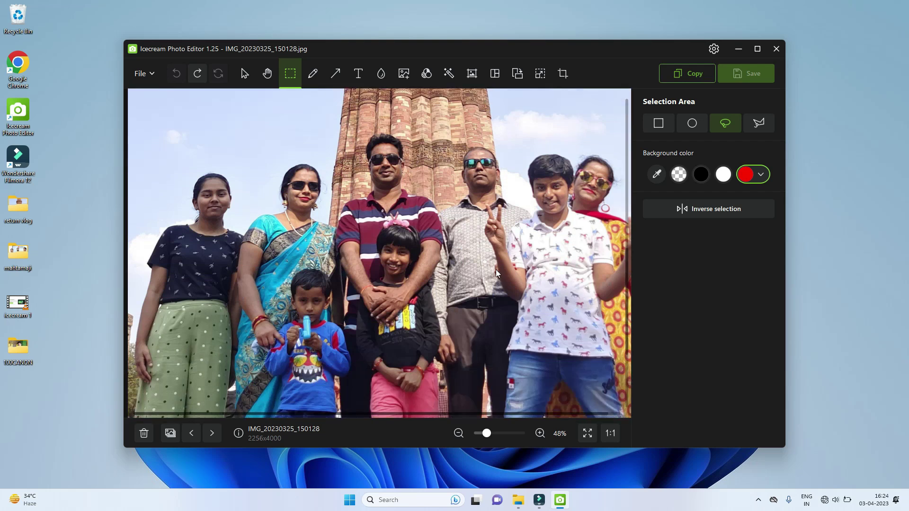
scroll(497, 274, up, 5)
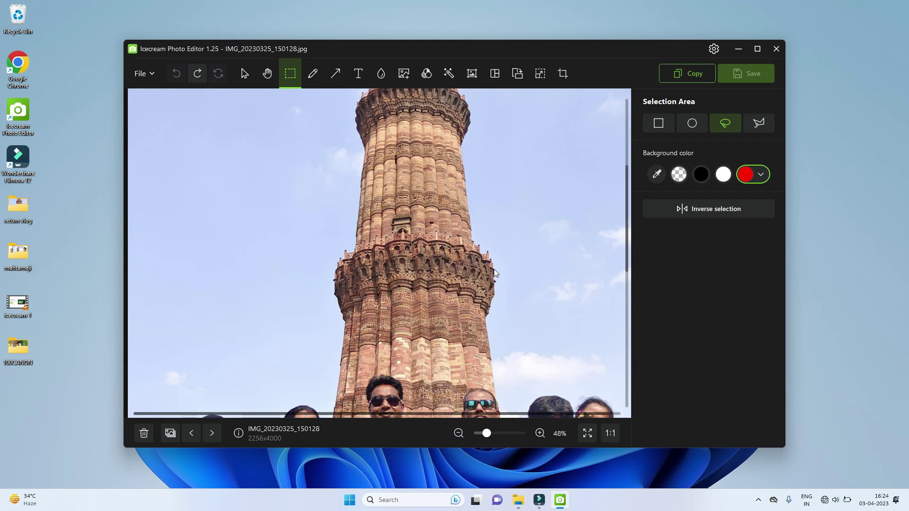
- Open the photo IMG_20230322_172533 from the return vlog folder
click(151, 74)
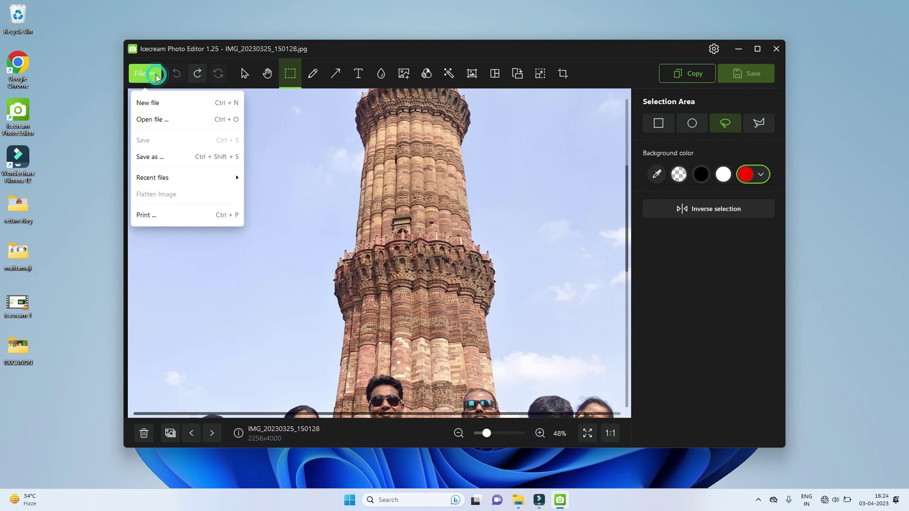
click(152, 119)
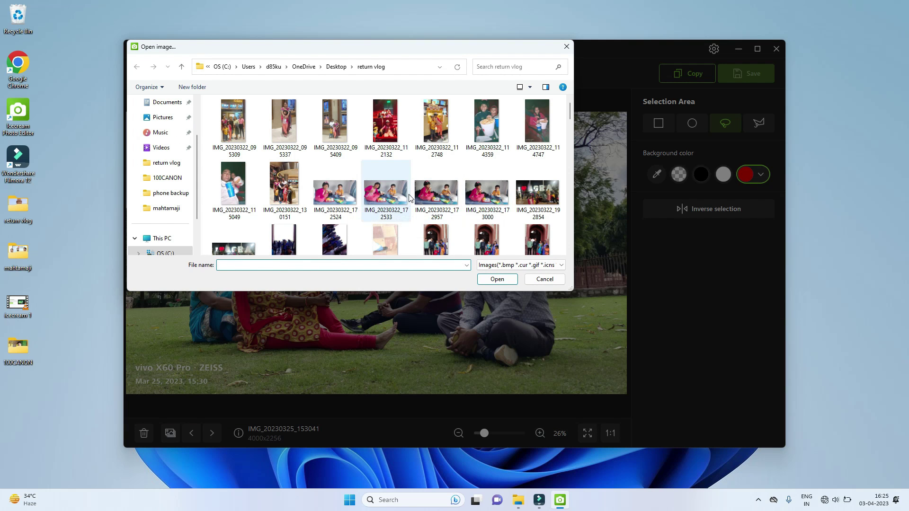
double_click(390, 194)
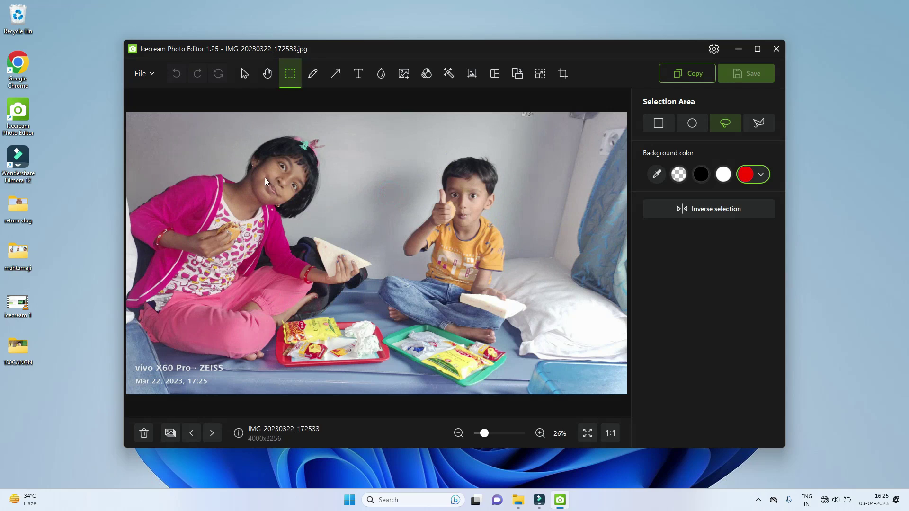
- Write "Hi" freehand in orange on the wall between the two children with the Draw tool
click(313, 74)
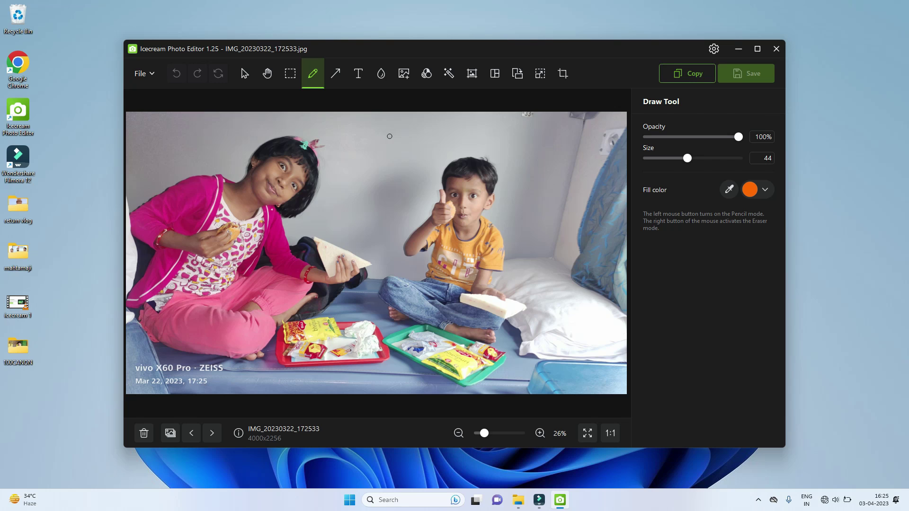
mouse_move(381, 135)
mouse_down()
mouse_move(363, 189)
mouse_move(393, 152)
mouse_move(383, 181)
mouse_move(402, 157)
mouse_move(405, 187)
mouse_up()
click(414, 142)
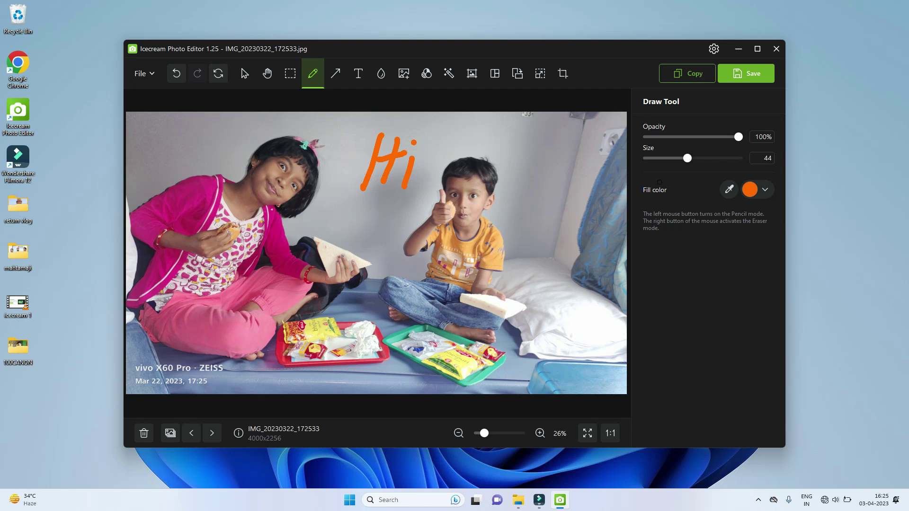
- Set the brush opacity to 82% and size to 74, and draw a curved orange stroke beside the boy
click(756, 190)
click(740, 142)
mouse_move(738, 136)
mouse_down()
mouse_move(646, 138)
mouse_move(724, 151)
mouse_move(669, 158)
mouse_move(716, 159)
mouse_up()
mouse_move(566, 203)
mouse_down()
mouse_move(553, 284)
mouse_move(586, 240)
mouse_up()
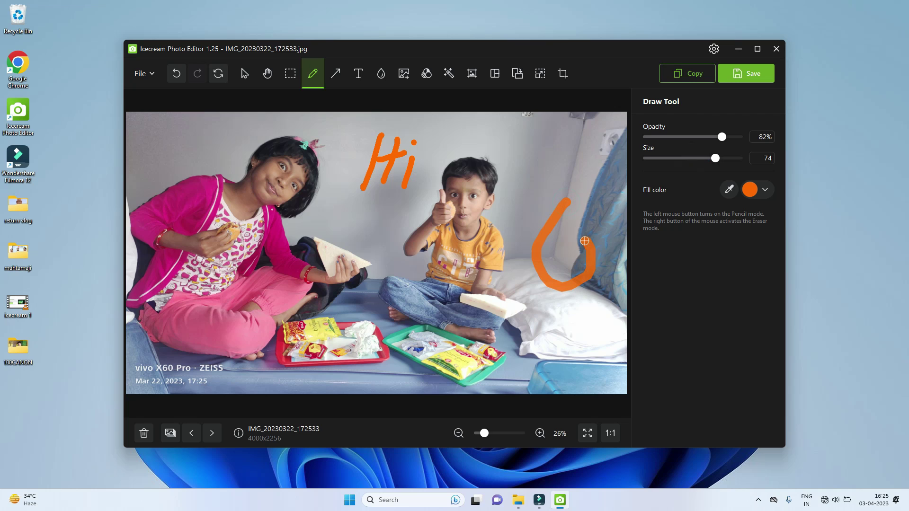
- Undo all freehand strokes drawn on the photo
click(180, 77)
click(190, 81)
click(178, 78)
click(179, 78)
click(179, 79)
click(179, 79)
click(179, 79)
click(179, 78)
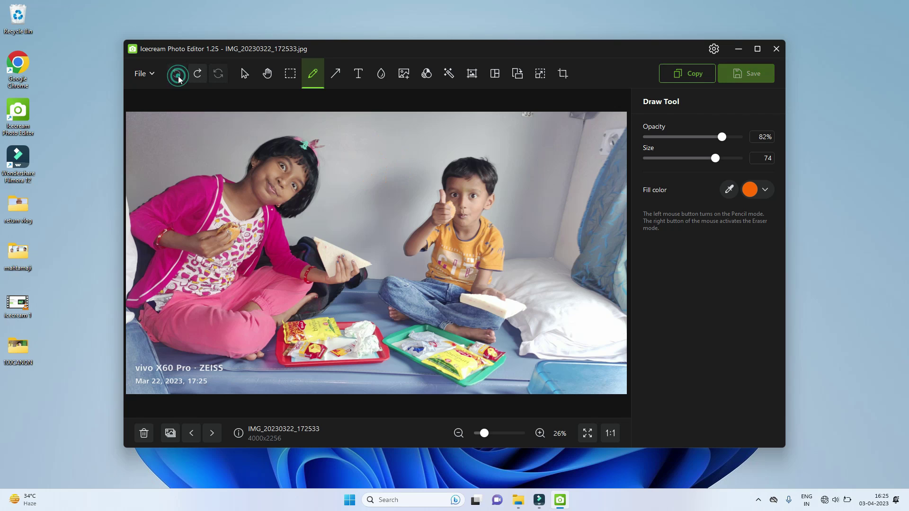
- Try an arrow shape pointing from the girl to the boy, adjust its opacity, and undo it
click(336, 73)
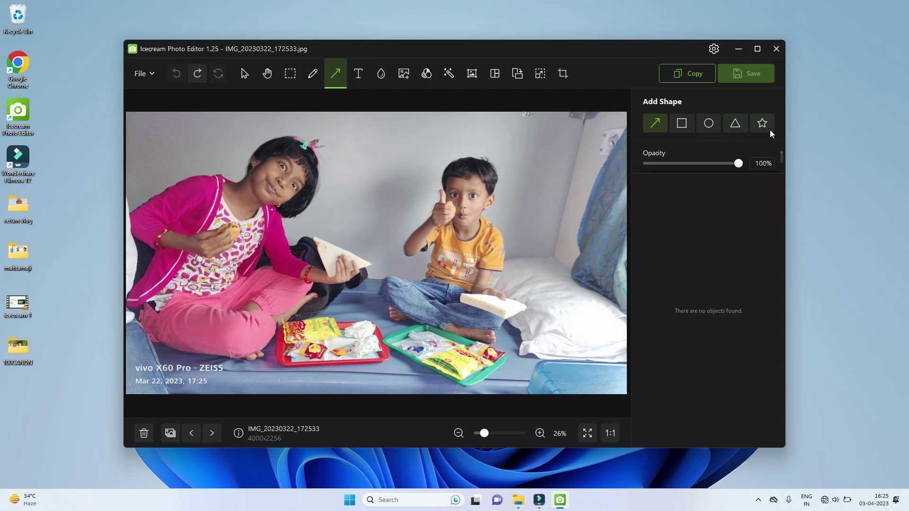
drag(313, 219, 411, 204)
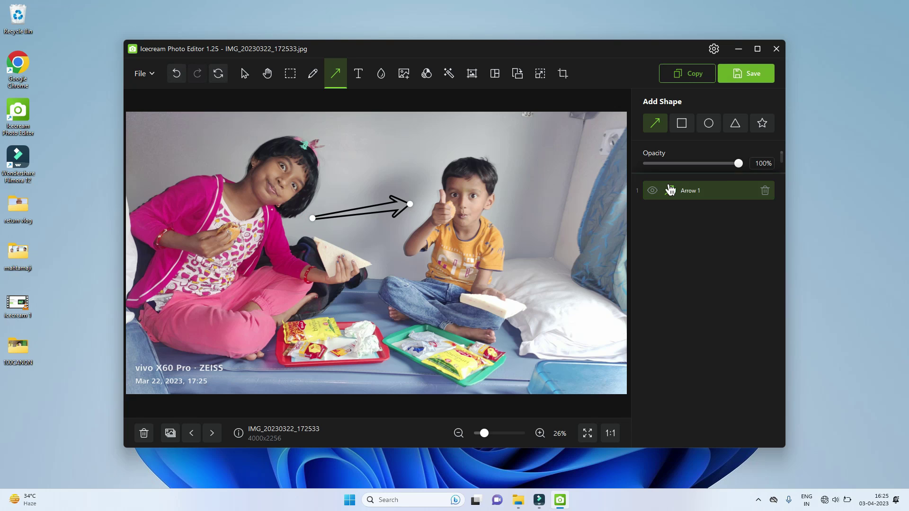
drag(733, 165, 766, 166)
click(176, 75)
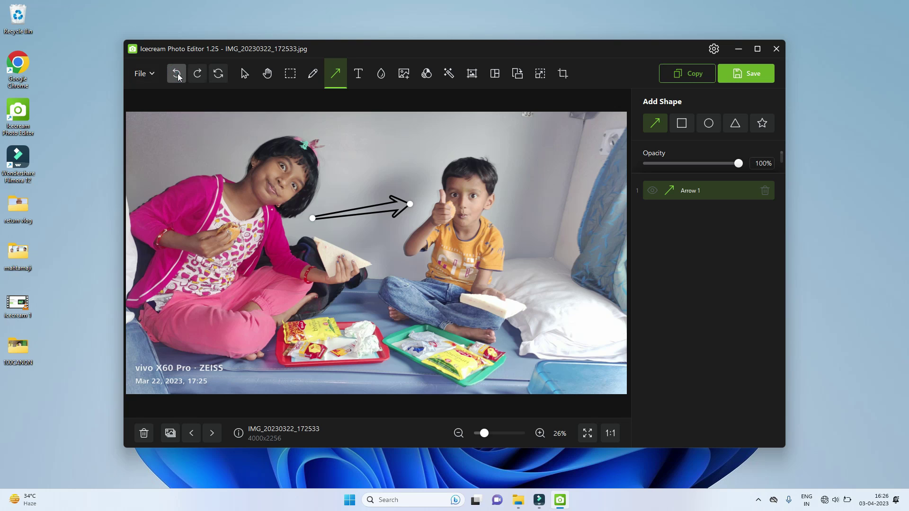
click(177, 75)
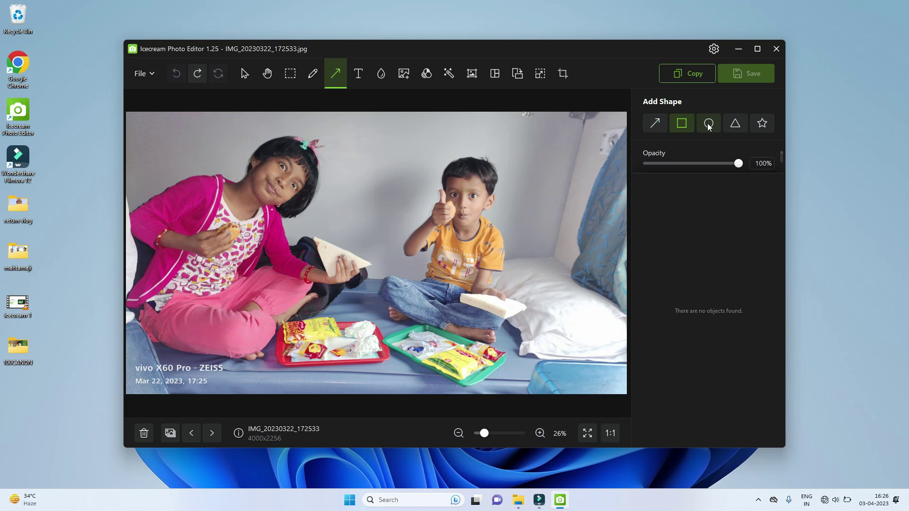
- Try a narrow triangle shape on the wall beside the boy's head and undo it
click(735, 124)
drag(546, 158, 509, 223)
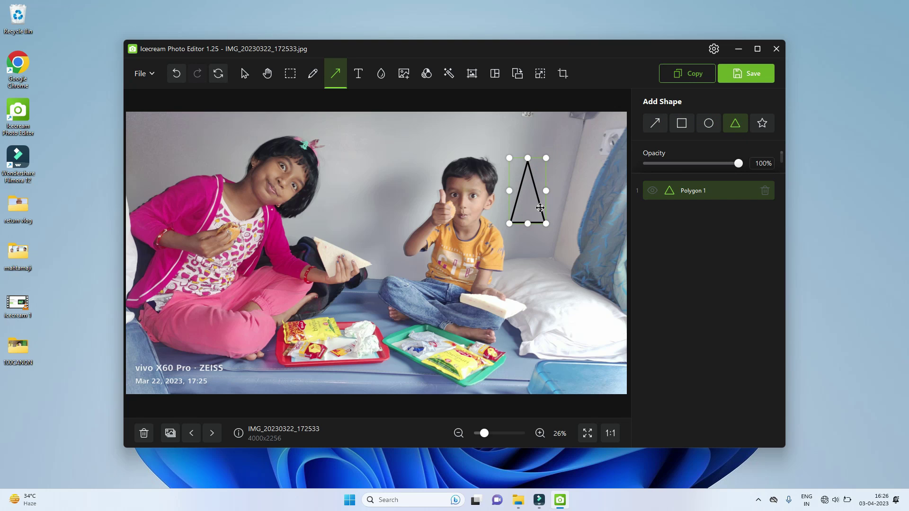
click(176, 74)
- Add the text "welcome" along the top of the photo between the two children
click(359, 74)
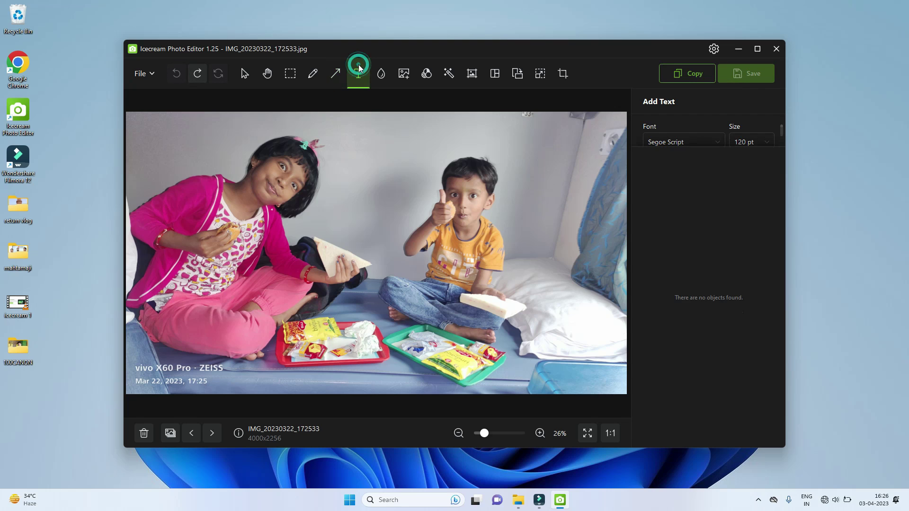
click(362, 138)
text(welcom)
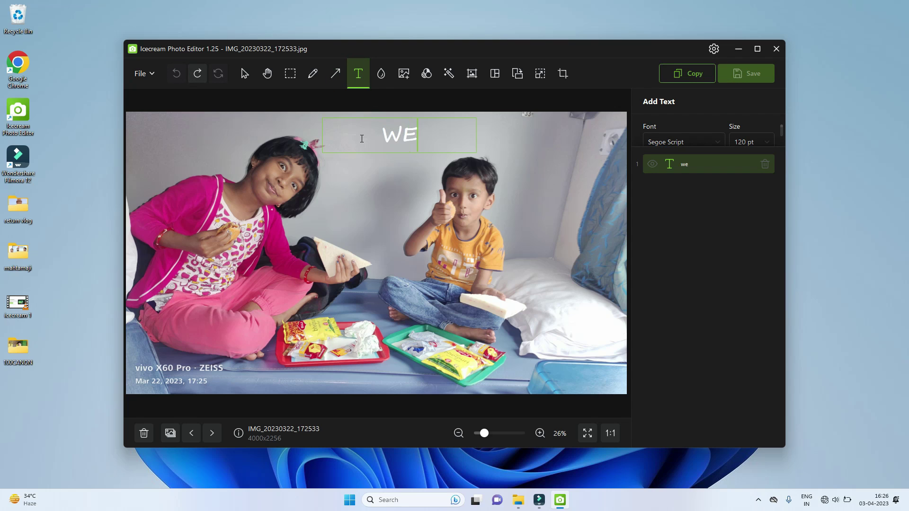
text(e)
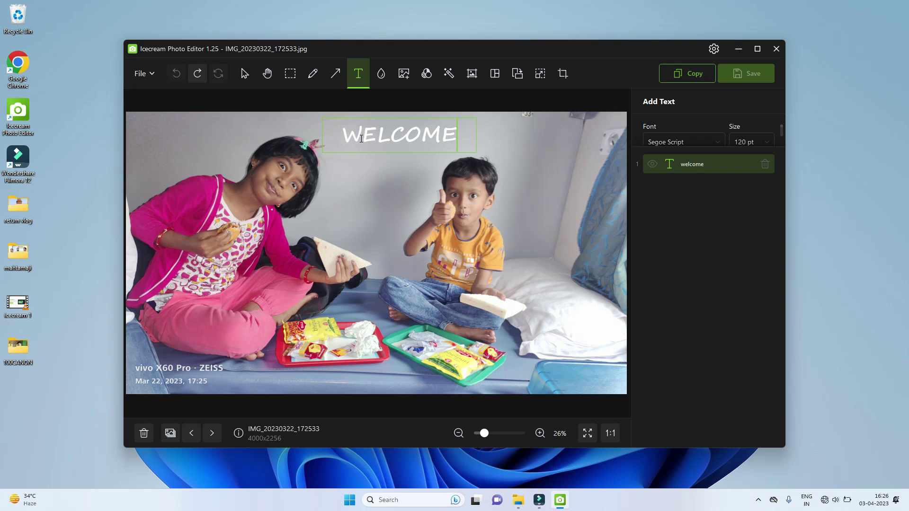
- Try the Ravie font on the whole welcome text
drag(345, 134, 470, 132)
click(691, 140)
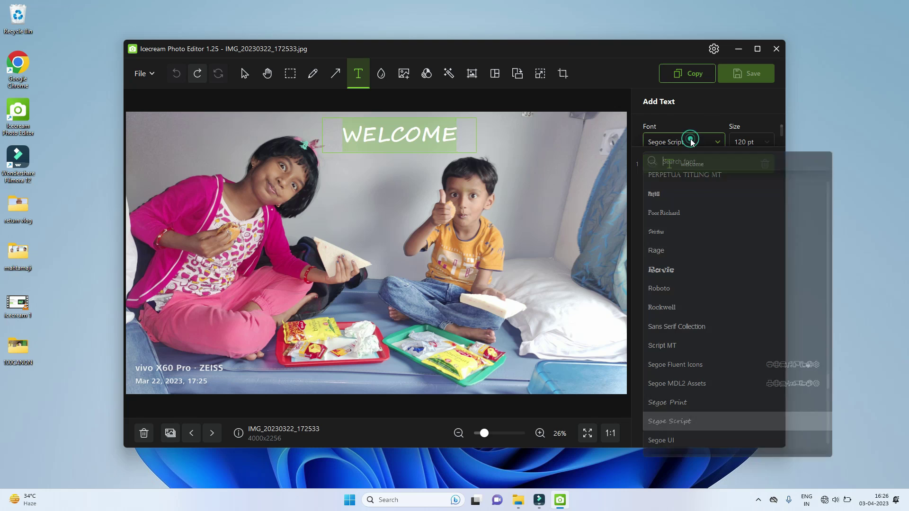
click(675, 271)
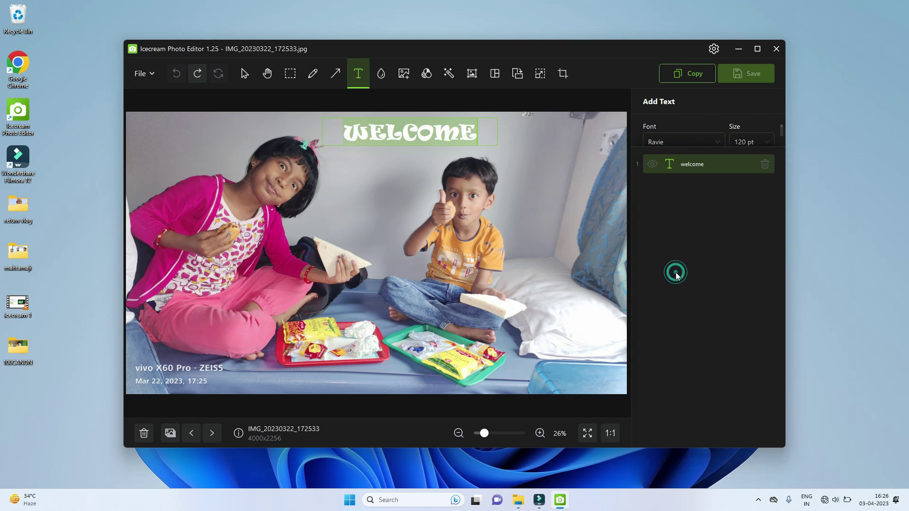
- Set the font of the welcome text to Snap ITC
click(689, 140)
scroll(682, 256, down, 2)
scroll(689, 303, down, 5)
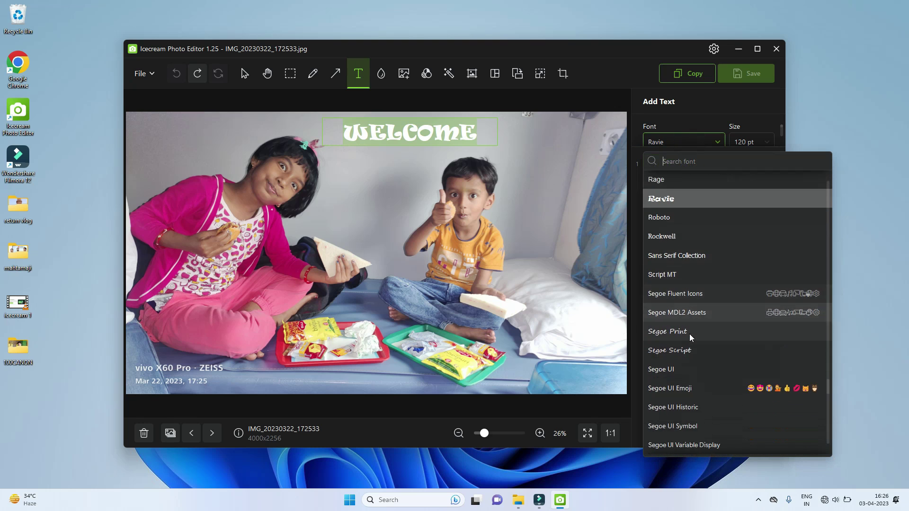
scroll(689, 359, down, 3)
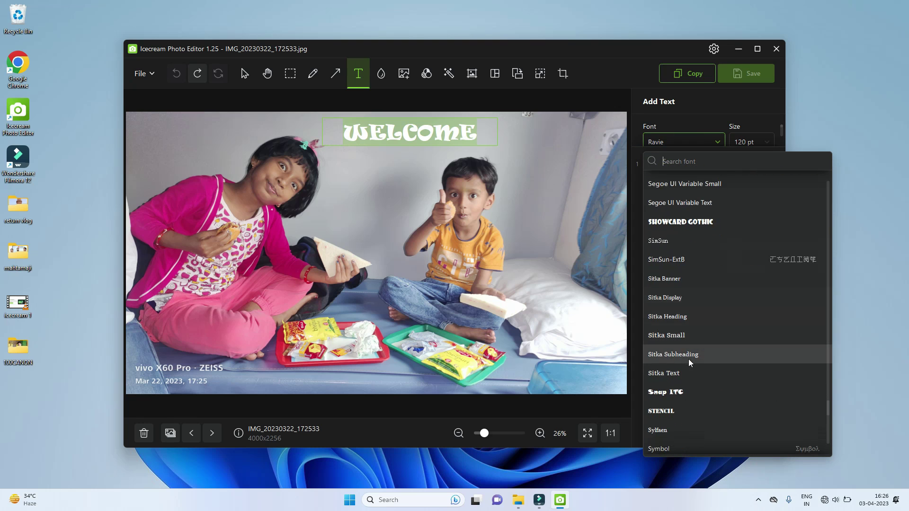
click(689, 362)
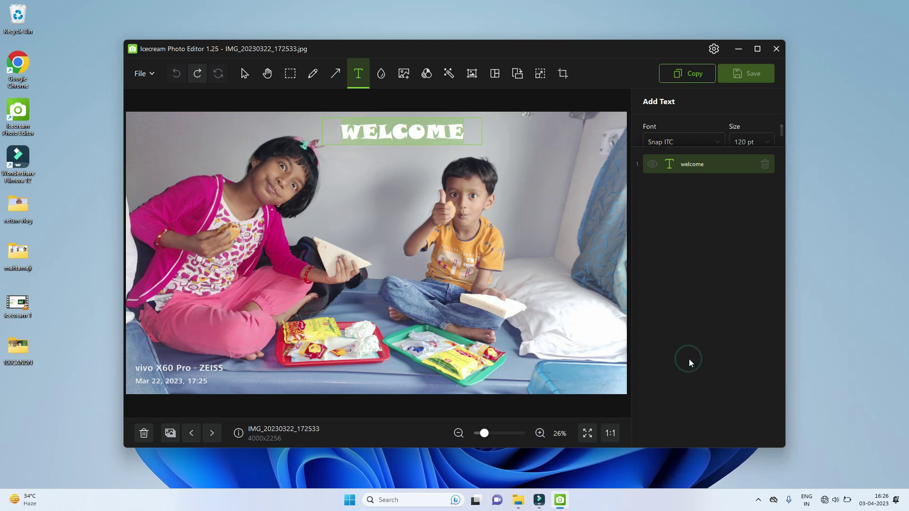
- Enlarge the welcome text to 216 pt and move it slightly left and up along the photo's upper edge
click(749, 140)
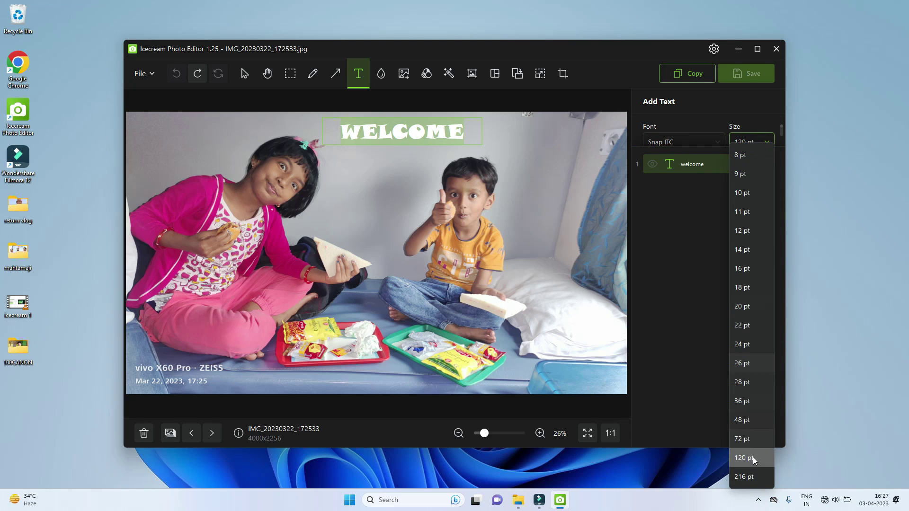
click(748, 477)
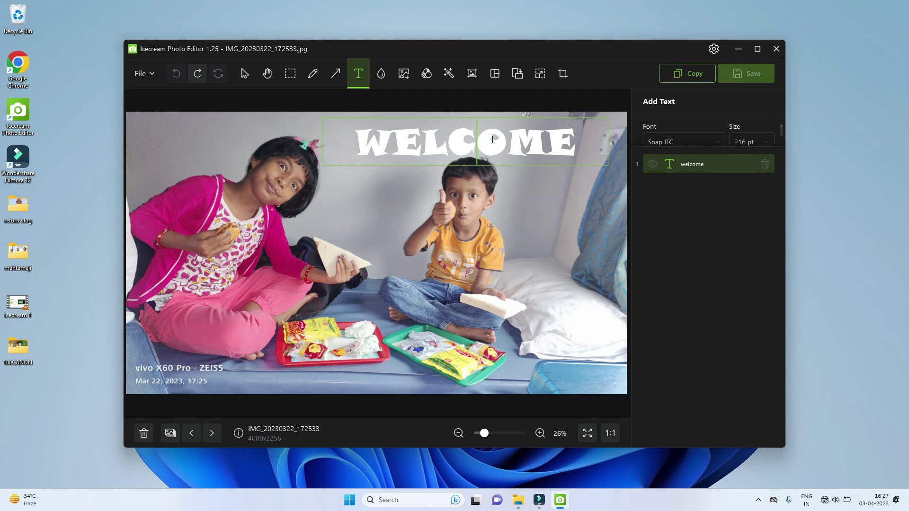
click(539, 198)
drag(472, 139, 436, 132)
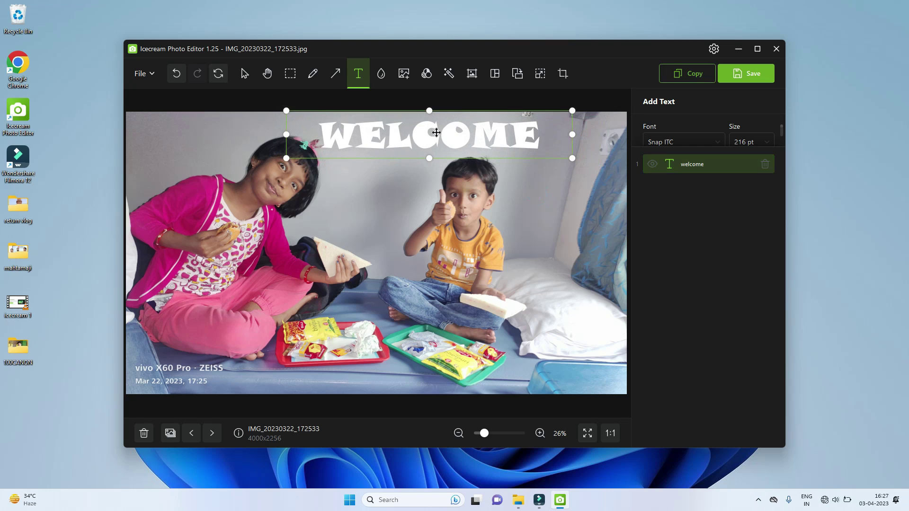
click(548, 217)
- Try left, right and justified alignment on the welcome text and return it to centered
scroll(733, 137, down, 2)
scroll(731, 132, down, 1)
click(658, 140)
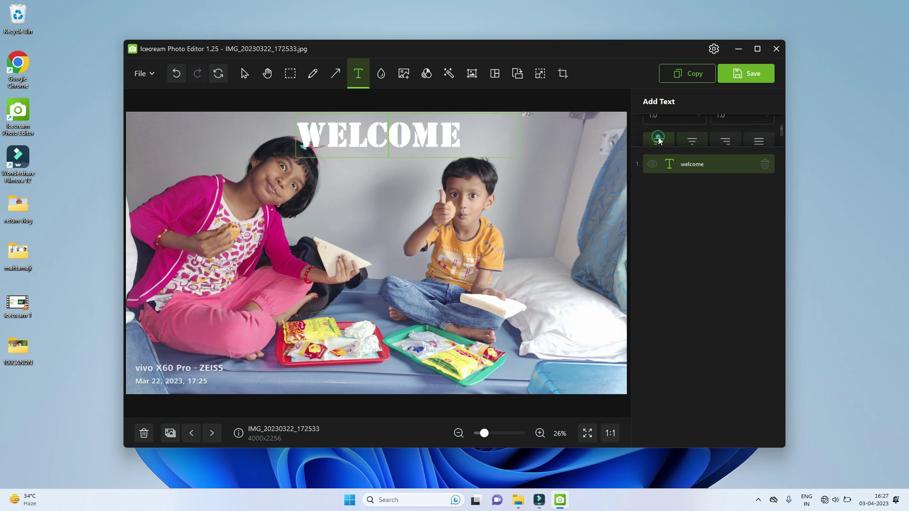
click(691, 140)
click(725, 141)
click(757, 141)
click(696, 141)
click(694, 141)
- Try red (#FF0000) as the color of the welcome text and restore it to white
scroll(694, 139, up, 2)
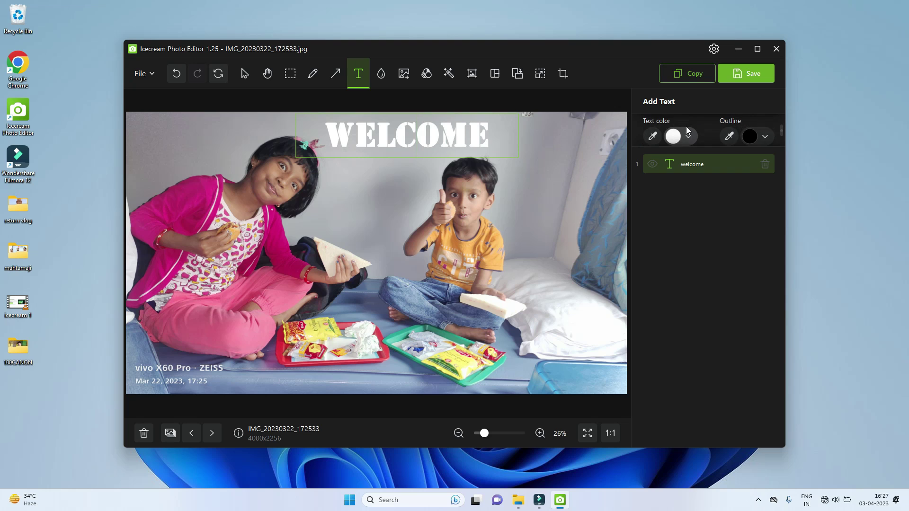
scroll(690, 133, up, 1)
click(689, 136)
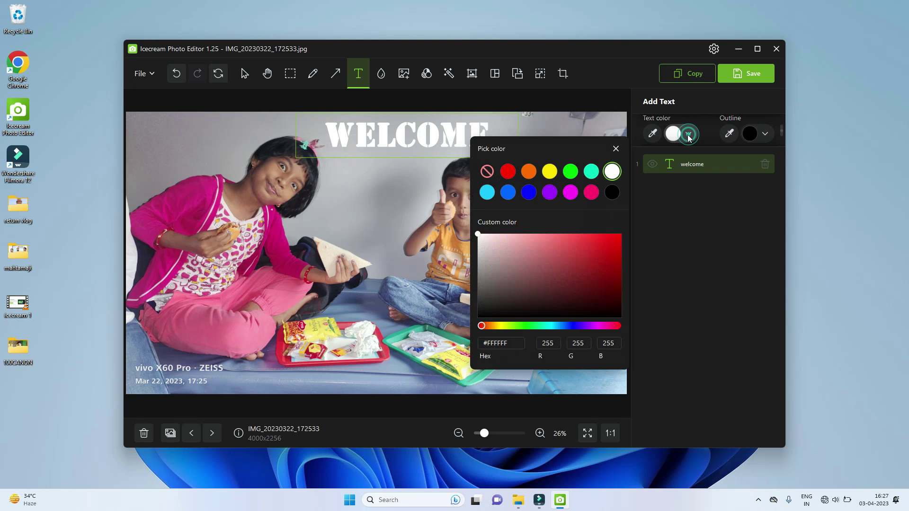
click(508, 175)
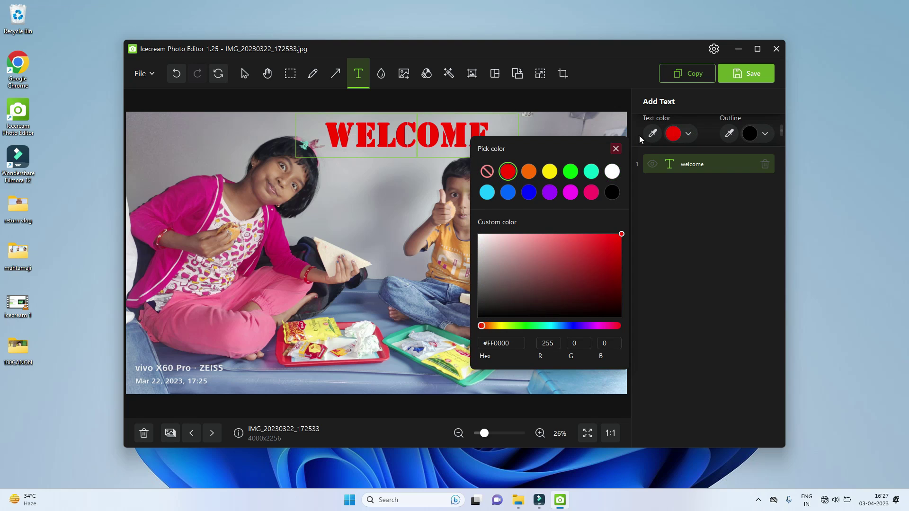
click(618, 174)
- Choose black as the outline color of the welcome text and close the color picker
click(765, 134)
click(765, 134)
click(614, 192)
click(706, 131)
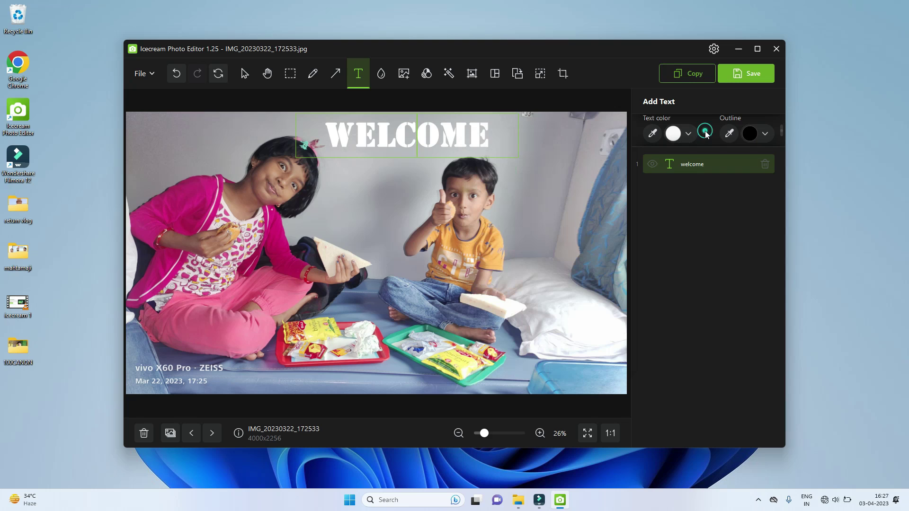
- Set the welcome text's outline size to 36 and keep its opacity at 100%
scroll(705, 130, down, 2)
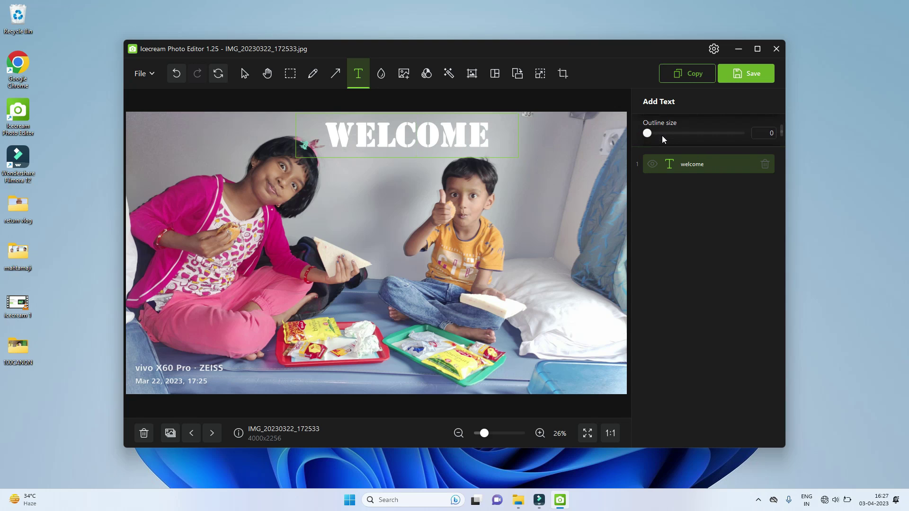
drag(648, 134, 683, 138)
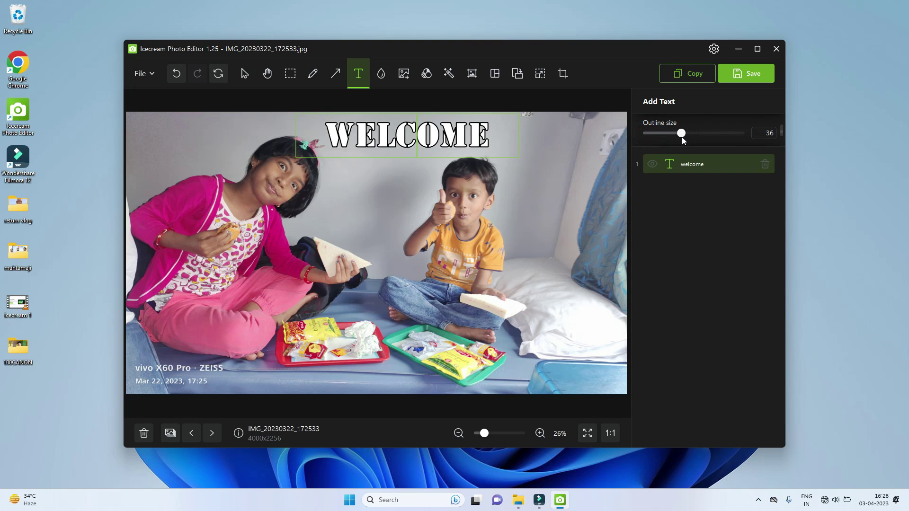
scroll(683, 138, down, 2)
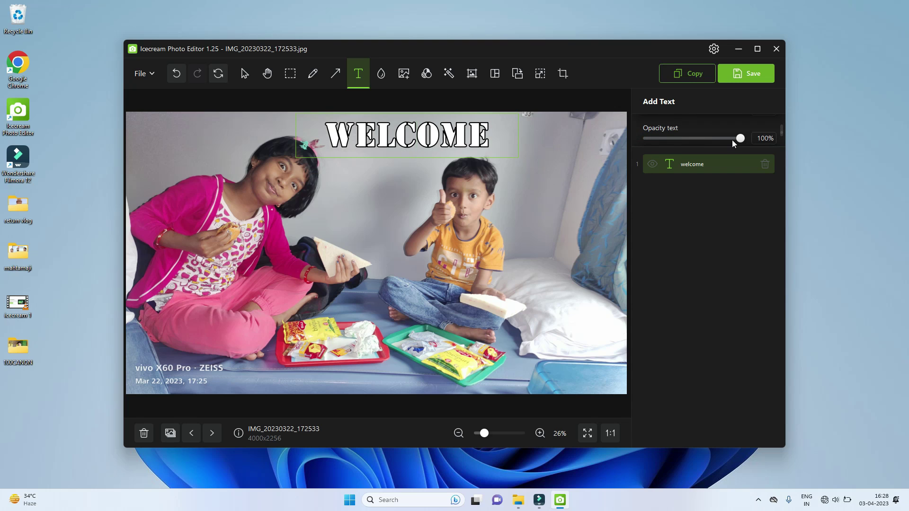
drag(730, 142, 733, 147)
- Turn on a shadow for the welcome text, try the outer shadow presets and settle on the middle one
scroll(704, 137, down, 2)
click(765, 135)
scroll(727, 123, down, 1)
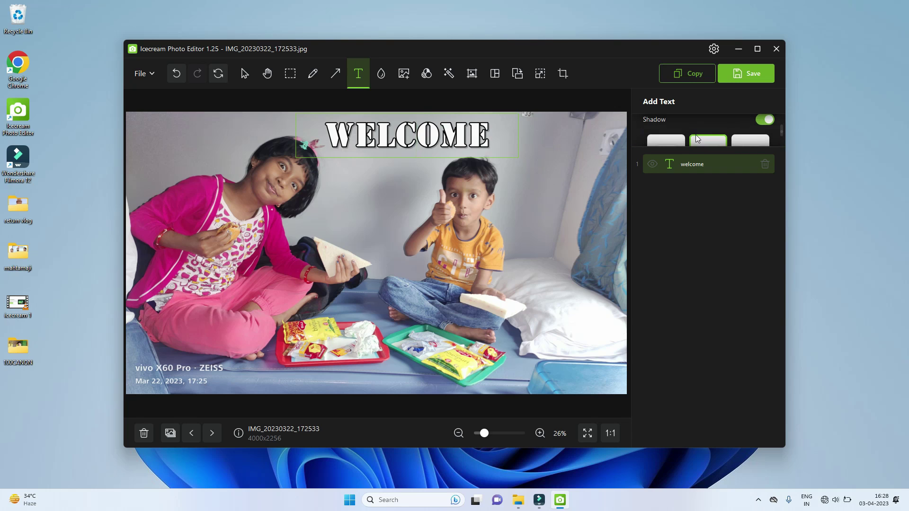
click(669, 138)
click(748, 141)
click(716, 141)
scroll(706, 134, down, 1)
scroll(706, 133, down, 2)
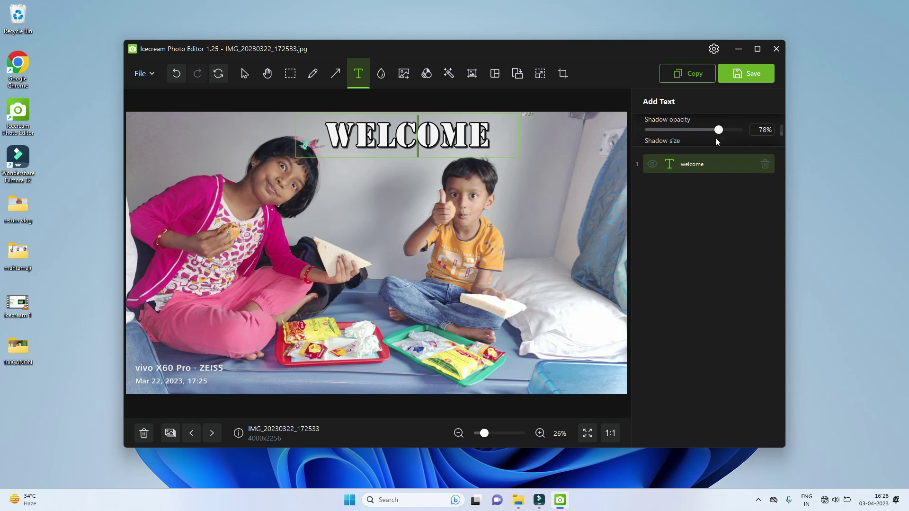
scroll(692, 140, up, 1)
scroll(717, 128, down, 2)
scroll(717, 129, down, 2)
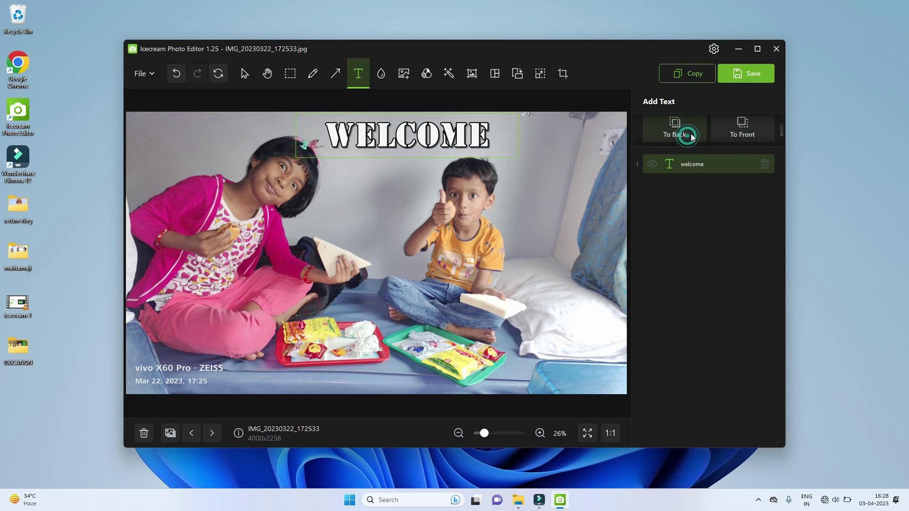
scroll(694, 133, up, 5)
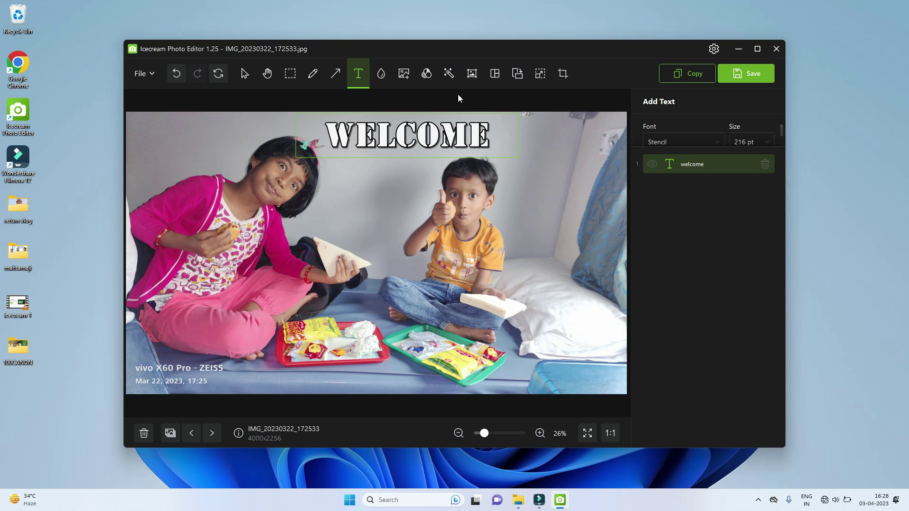
- Blur the girl's face in the photo using background blur only, with brush size 25 and blur strength 100%
click(381, 75)
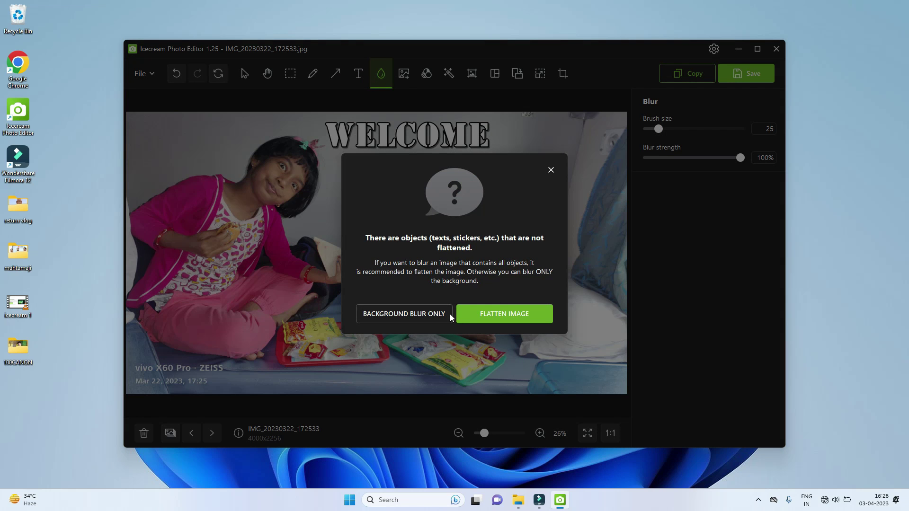
click(426, 315)
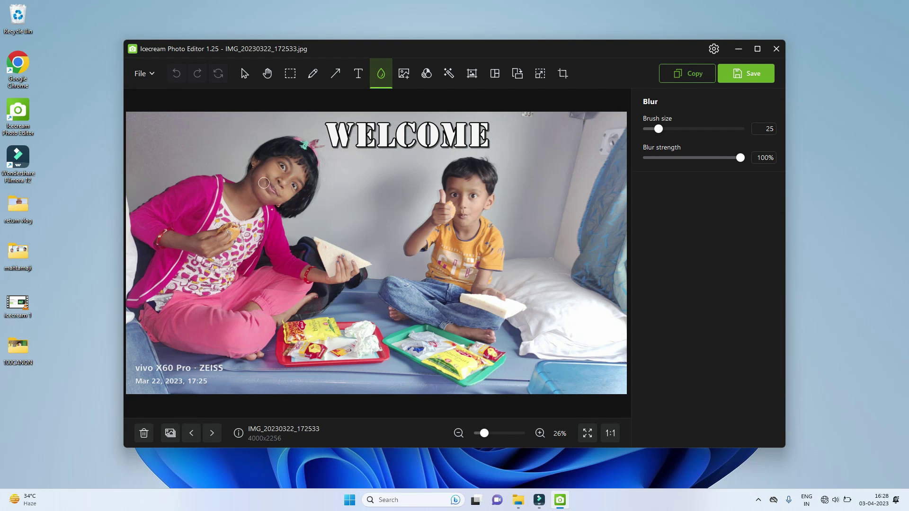
drag(271, 175, 289, 187)
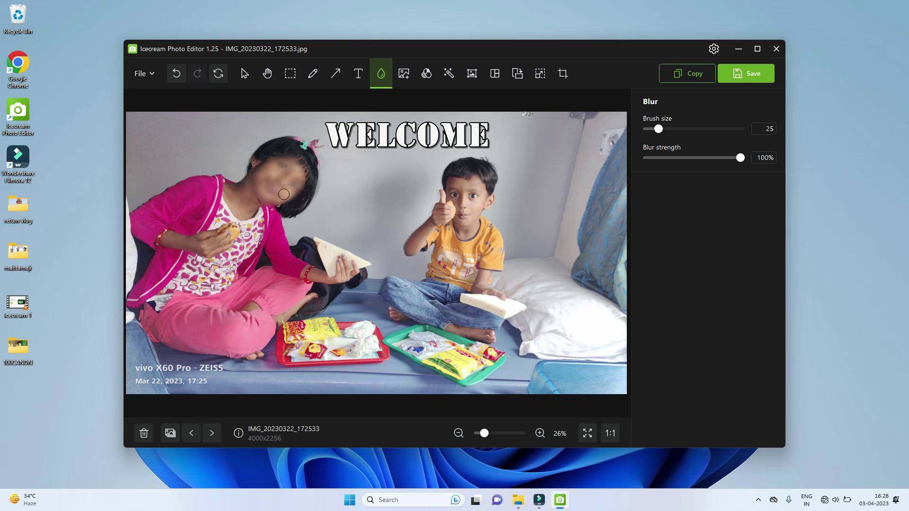
- Increase the blur brush size, adjust the blur strength and blur the boy's face
drag(661, 132, 678, 132)
drag(727, 161, 778, 159)
mouse_move(465, 187)
mouse_down()
mouse_move(455, 199)
mouse_move(465, 205)
mouse_move(454, 191)
mouse_move(473, 187)
mouse_up()
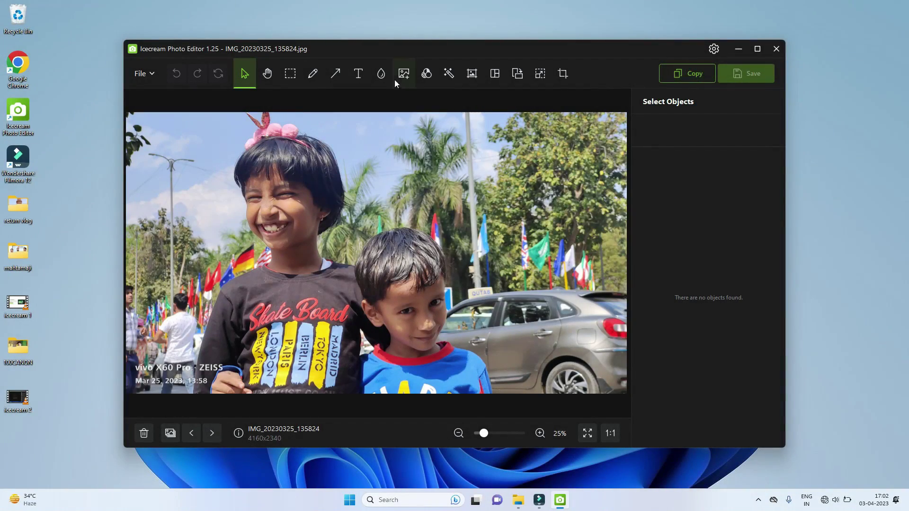
- Add the image IMG_20230323_130631.jpg to the outdoor photo and place it along the photo's right edge, over the car
click(400, 74)
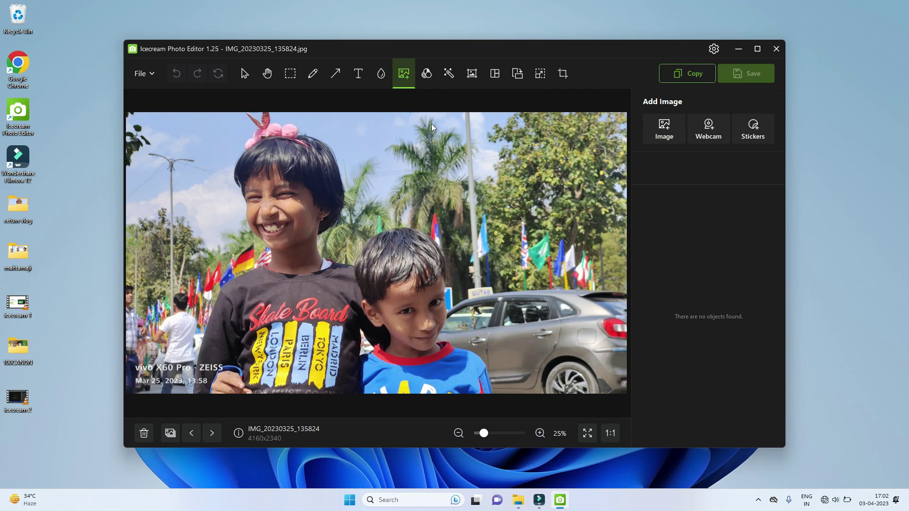
click(664, 128)
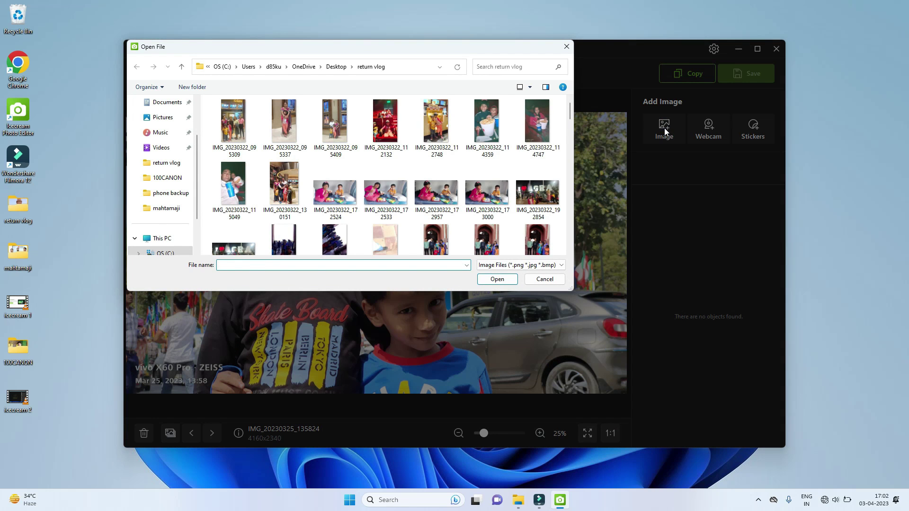
scroll(488, 173, down, 10)
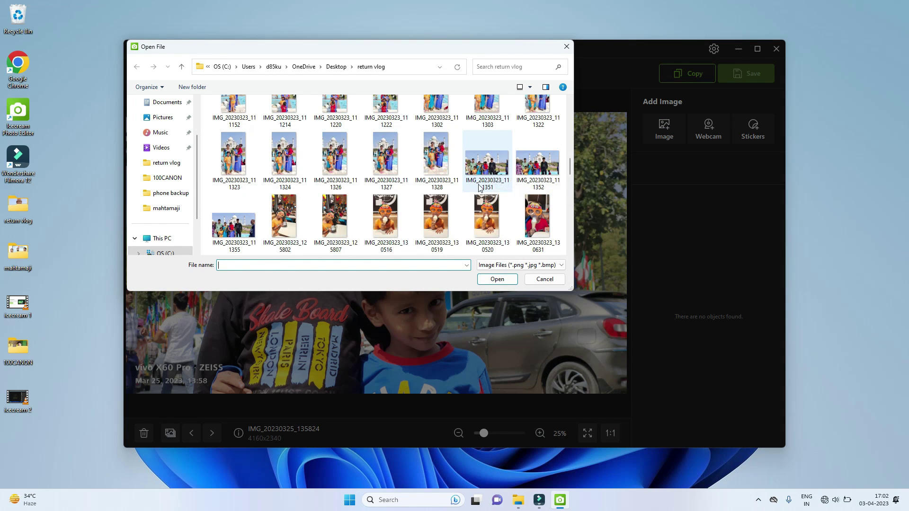
double_click(533, 222)
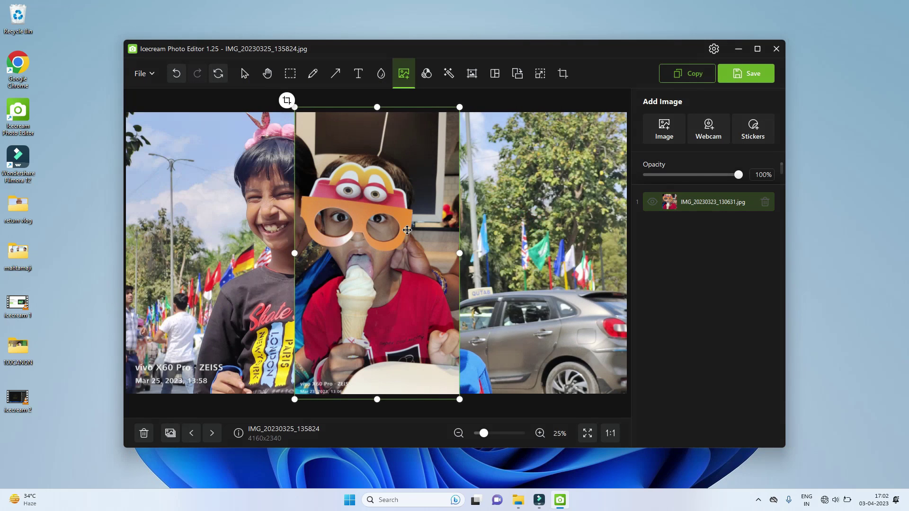
drag(407, 230, 578, 208)
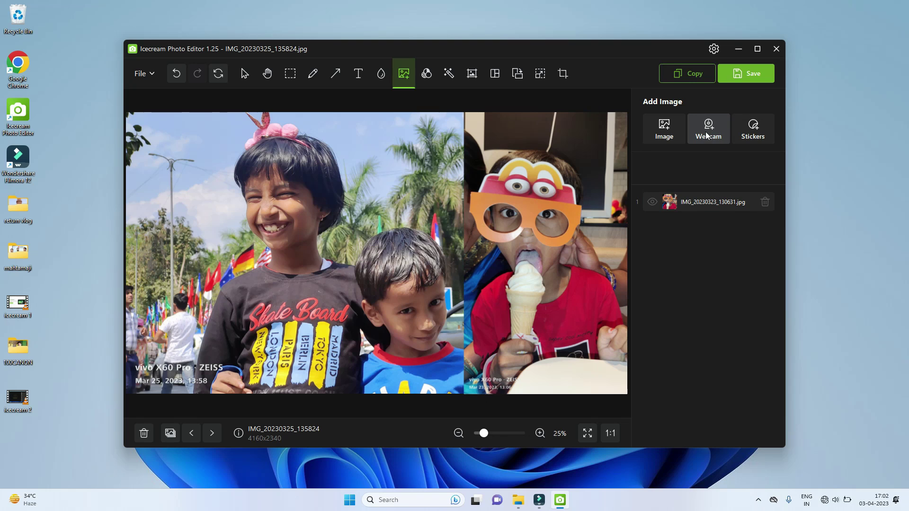
- Add the Fire sticker and place it in the sky near the photo's upper-left corner
click(753, 133)
click(672, 165)
drag(384, 260, 177, 170)
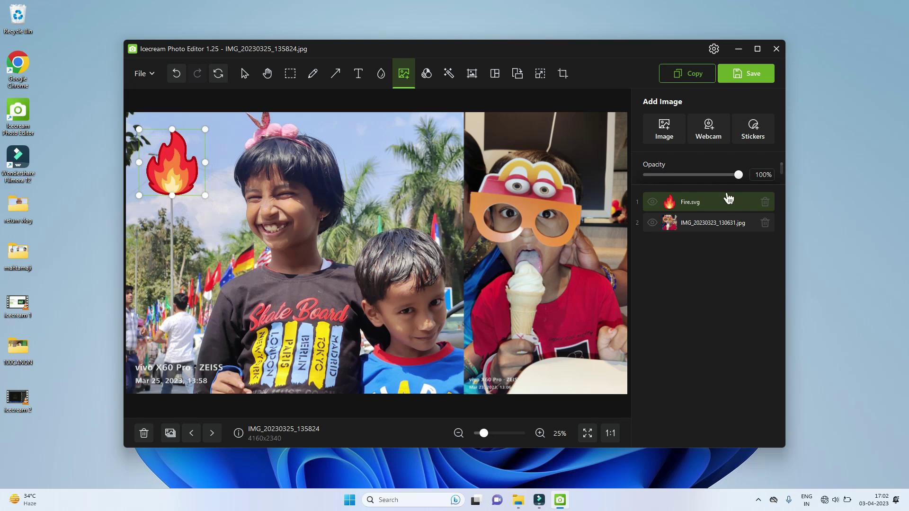
- Browse the stickers, add the Wow sticker above the masked child in the inserted image and deselect it
click(754, 130)
scroll(742, 151, down, 1)
scroll(741, 151, down, 5)
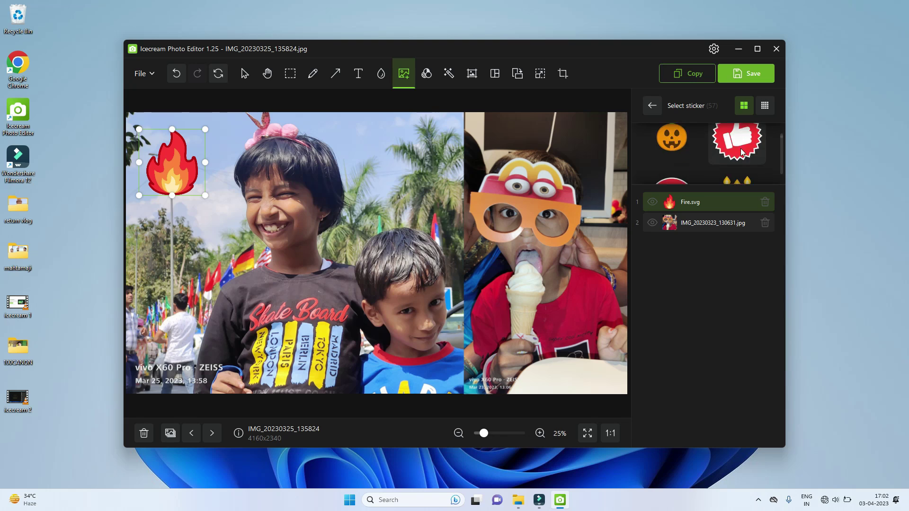
scroll(741, 149, down, 5)
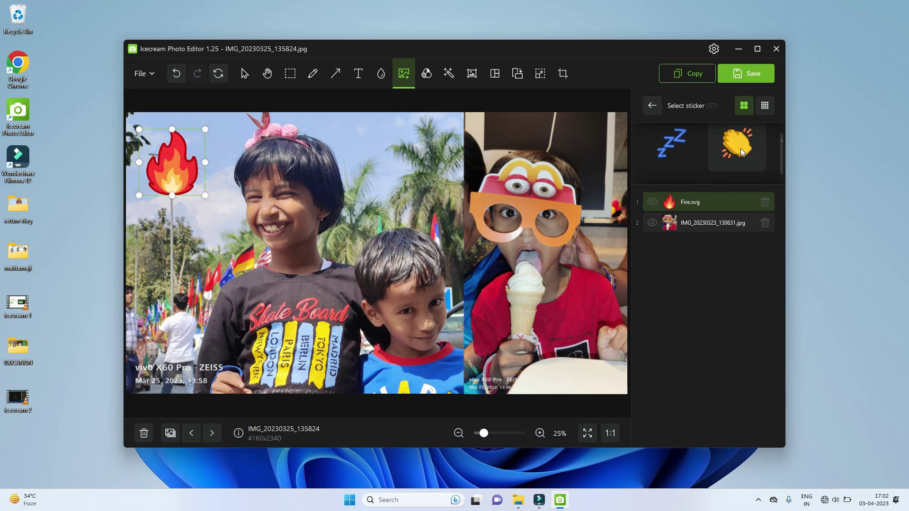
scroll(740, 149, down, 5)
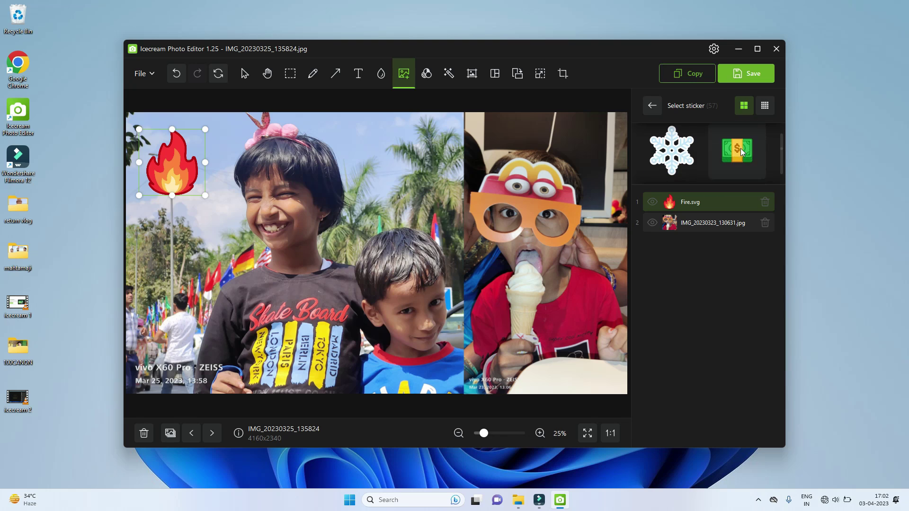
scroll(741, 151, down, 5)
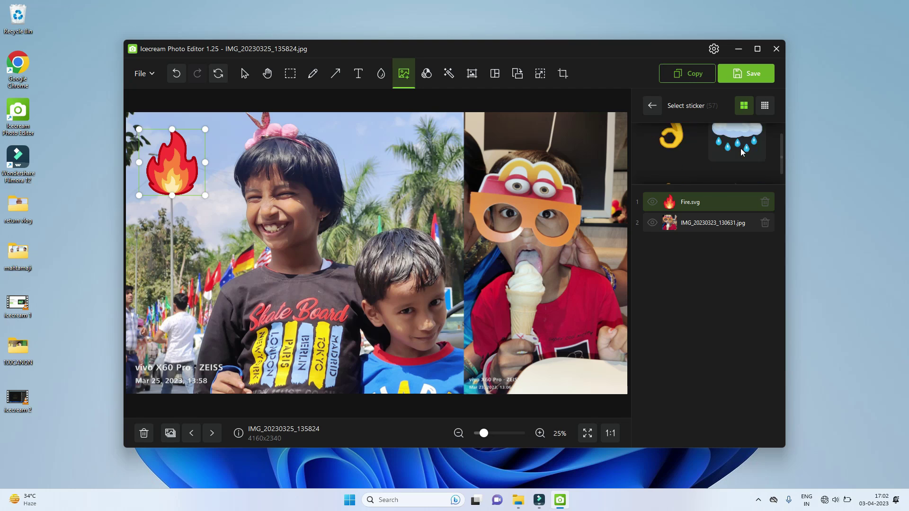
scroll(742, 152, down, 6)
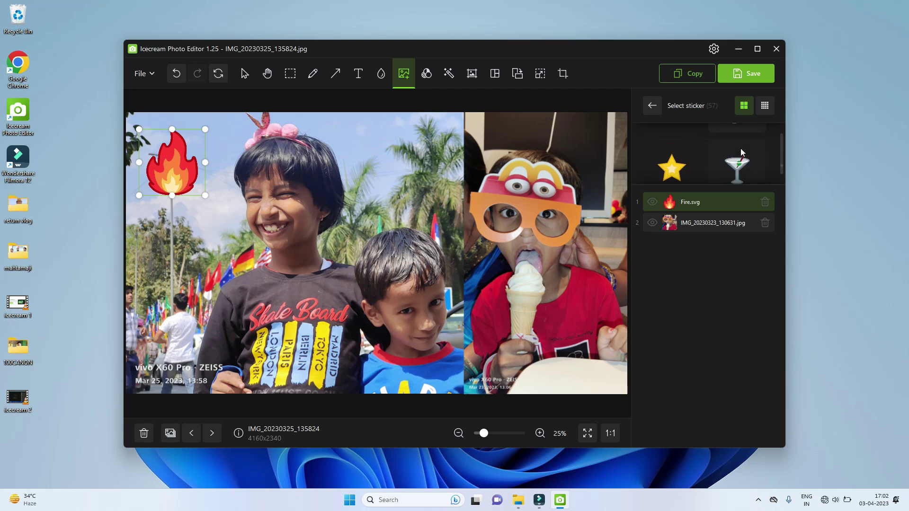
scroll(742, 155, up, 1)
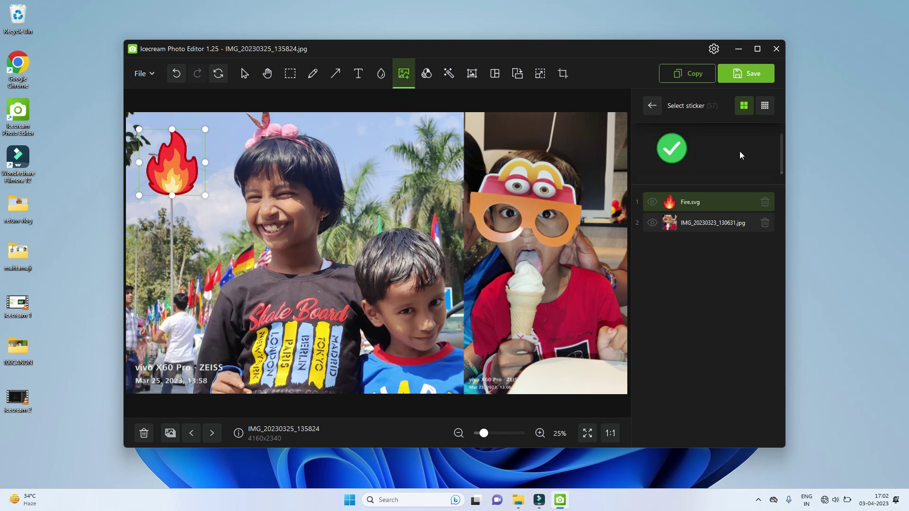
click(742, 146)
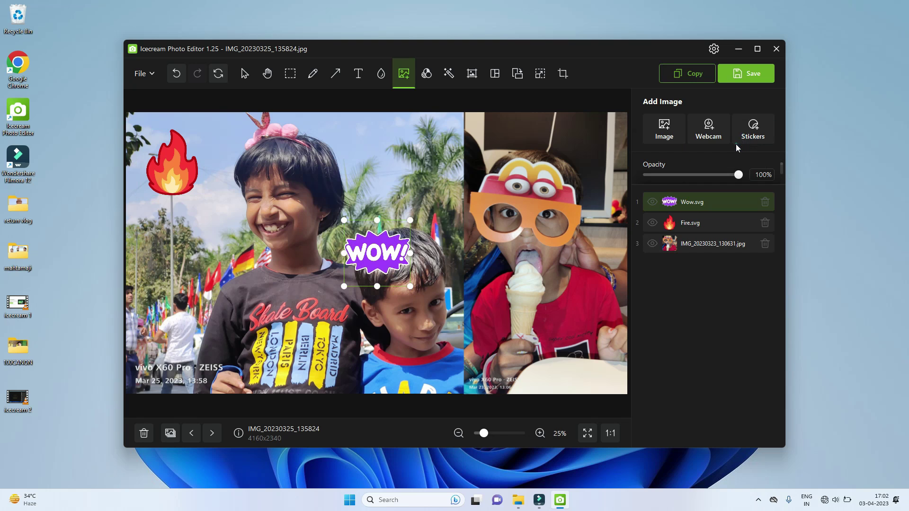
drag(379, 256, 563, 139)
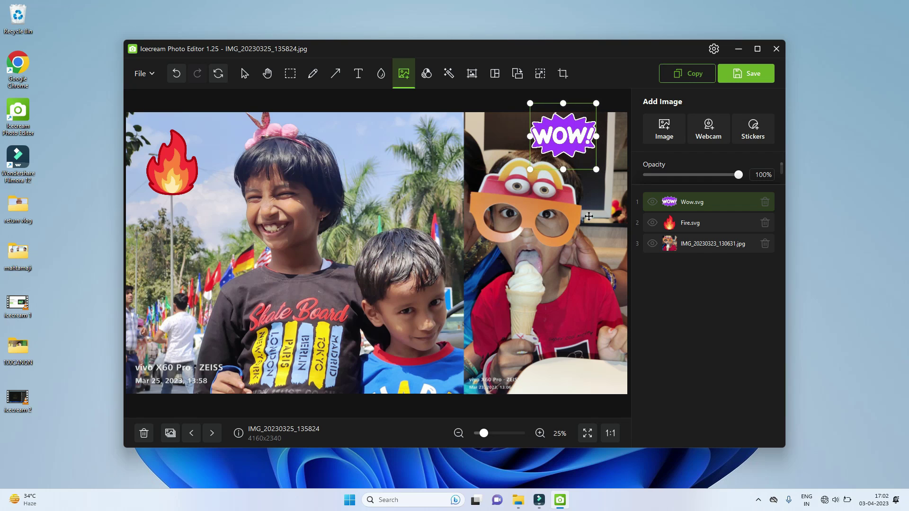
click(436, 206)
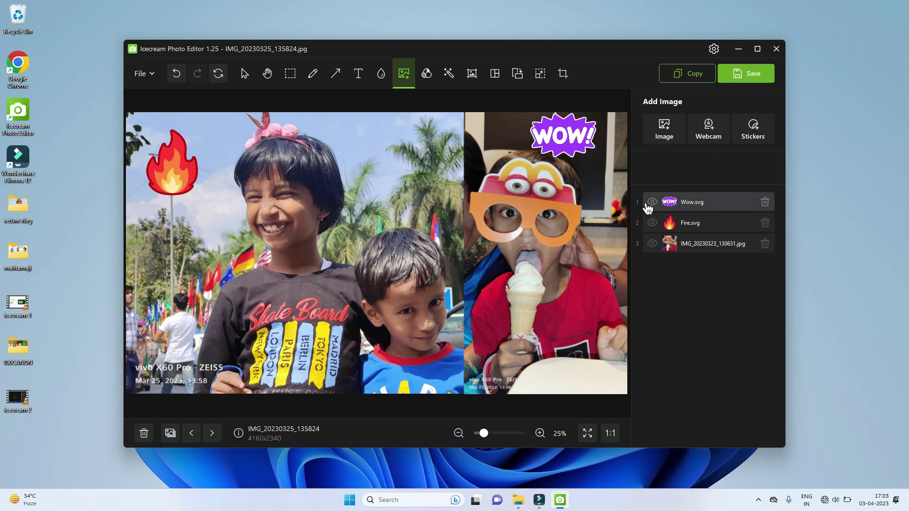
- Apply the Black and white filter, the Low contrast filter and another filter further down the list to the photo
click(427, 74)
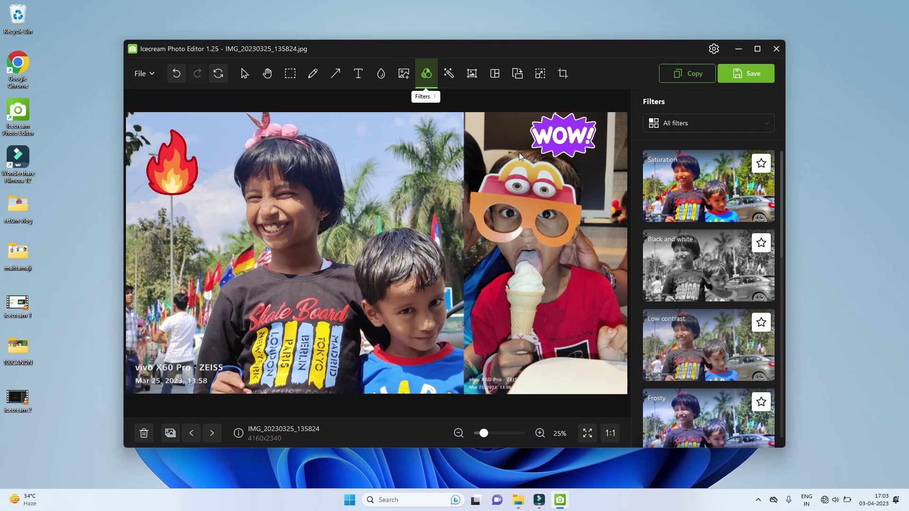
click(696, 278)
click(749, 290)
click(732, 336)
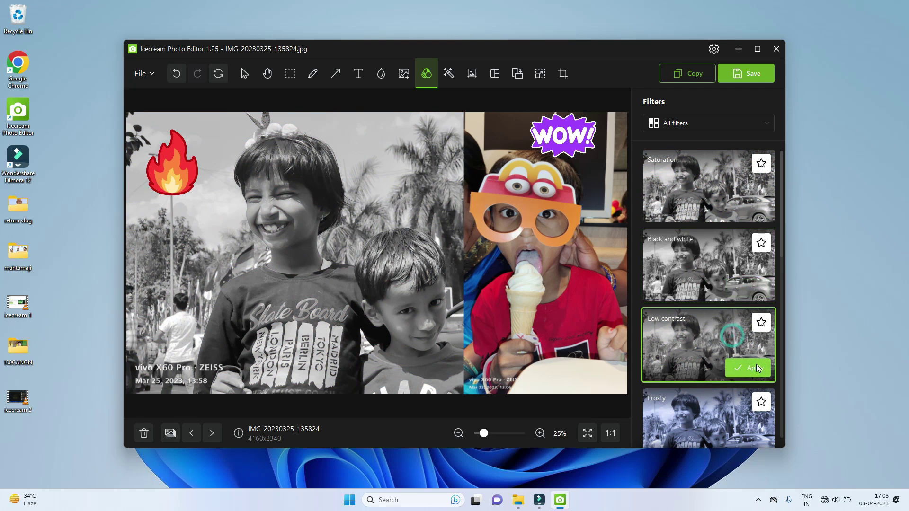
click(756, 366)
scroll(713, 342, down, 1)
click(717, 397)
click(752, 394)
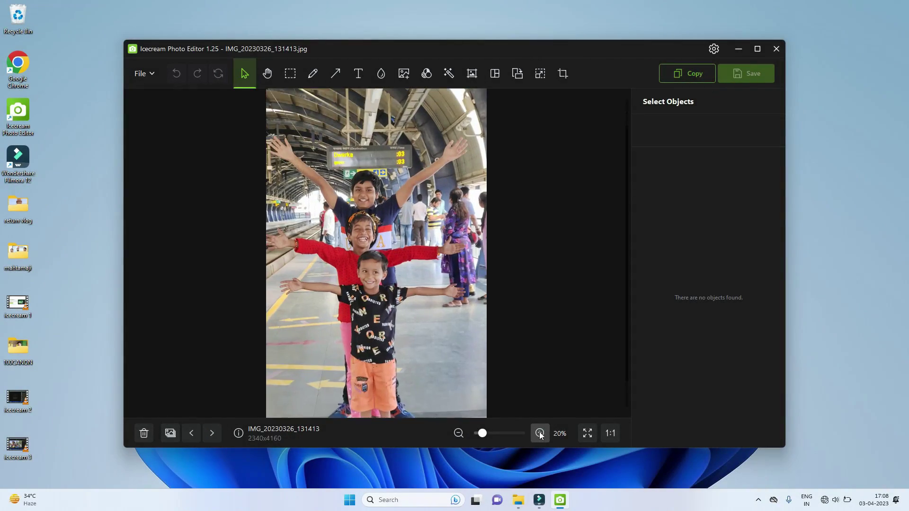
- Using Image Enhancement on the metro station photo, set contrast to 3, highlight to 3 and shadow to 2
click(539, 434)
click(540, 434)
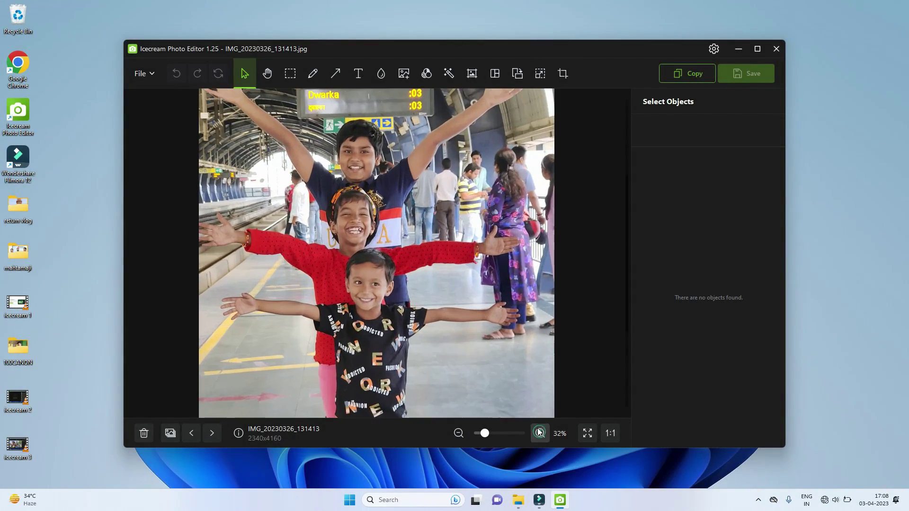
scroll(481, 314, up, 2)
scroll(481, 314, down, 1)
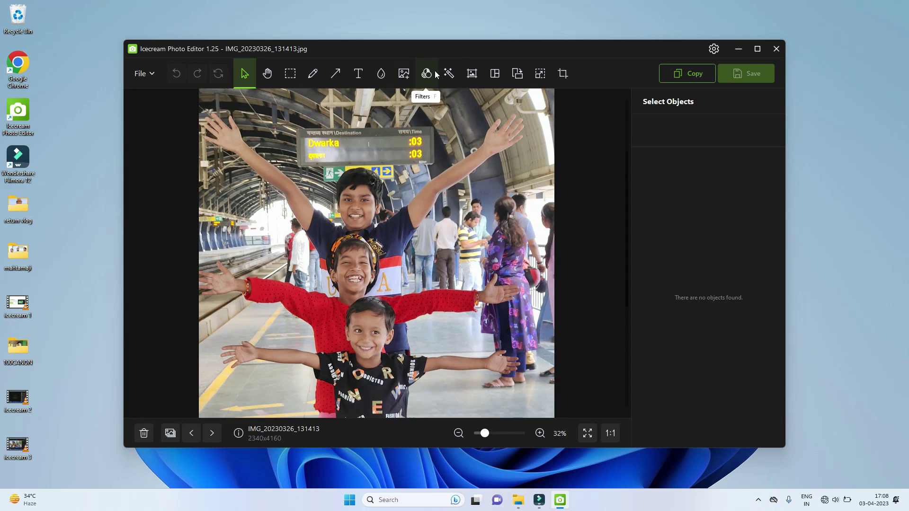
click(450, 72)
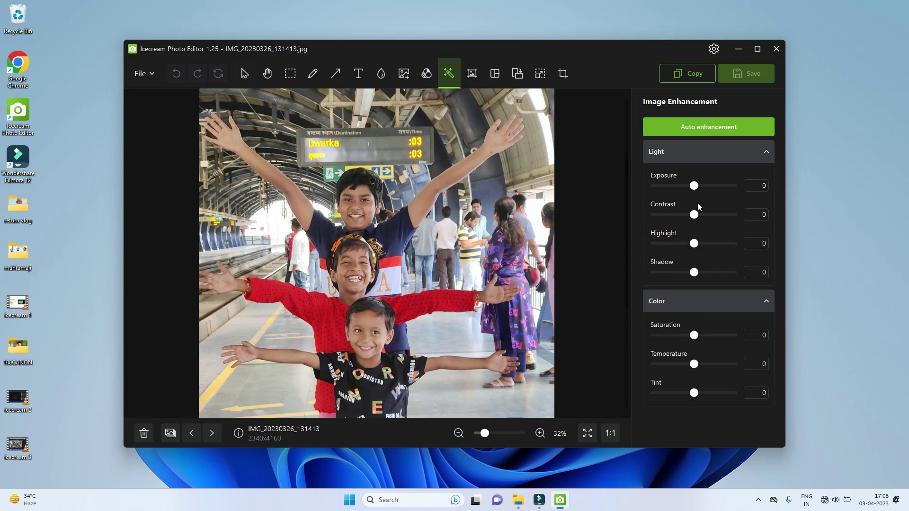
click(695, 186)
drag(695, 186, 702, 275)
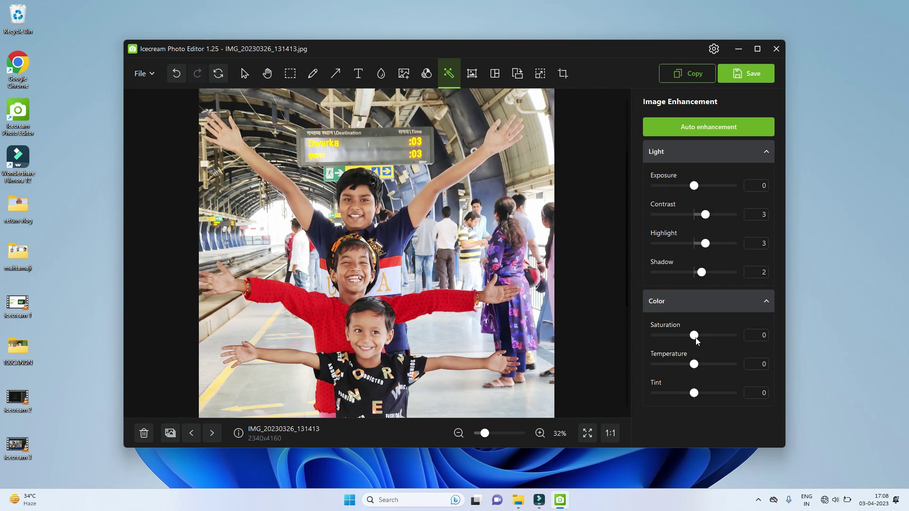
- Set the metro station photo's saturation to 2 and adjust its tint
click(717, 336)
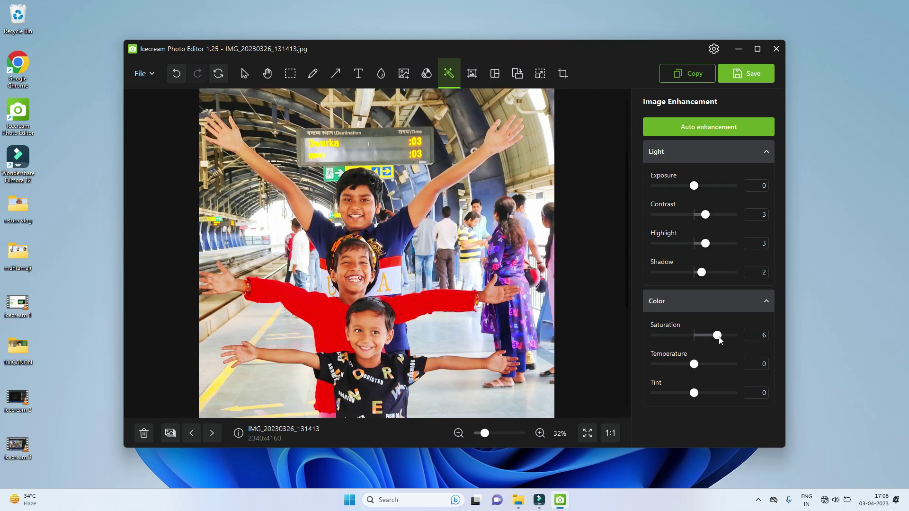
click(684, 364)
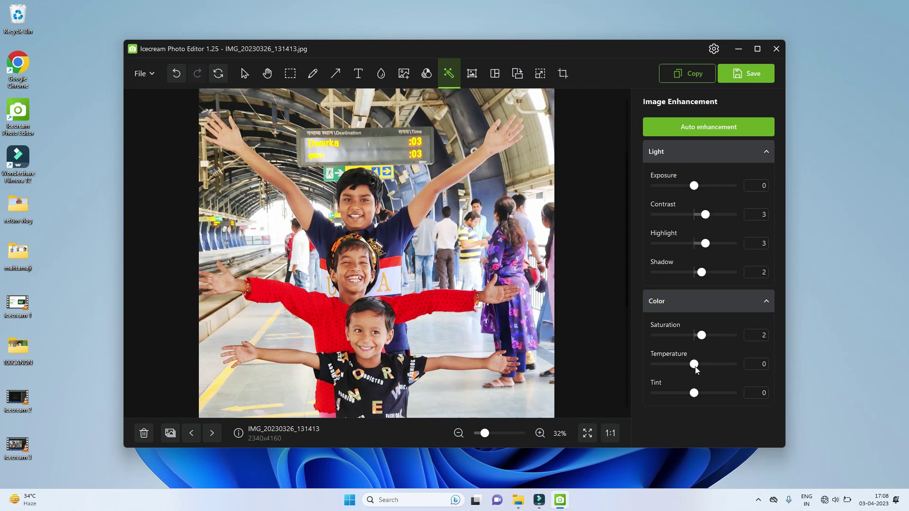
drag(695, 393, 711, 395)
- Try the hearts, gold, wooden and silver preset photo frames, and apply the film strip frame to the photo
click(477, 72)
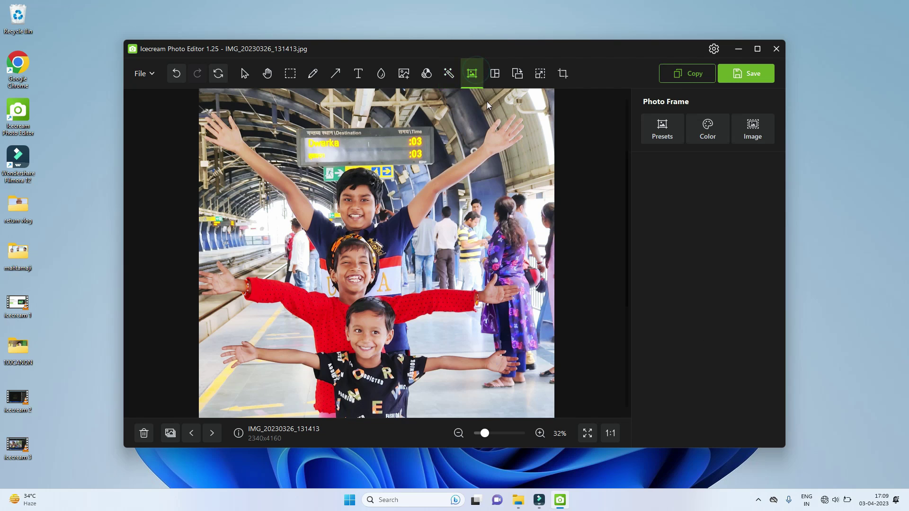
click(653, 135)
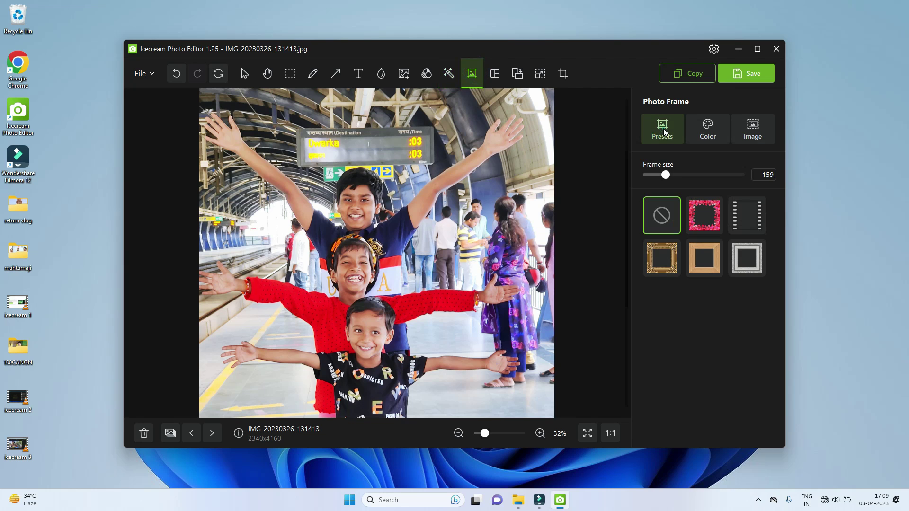
click(708, 217)
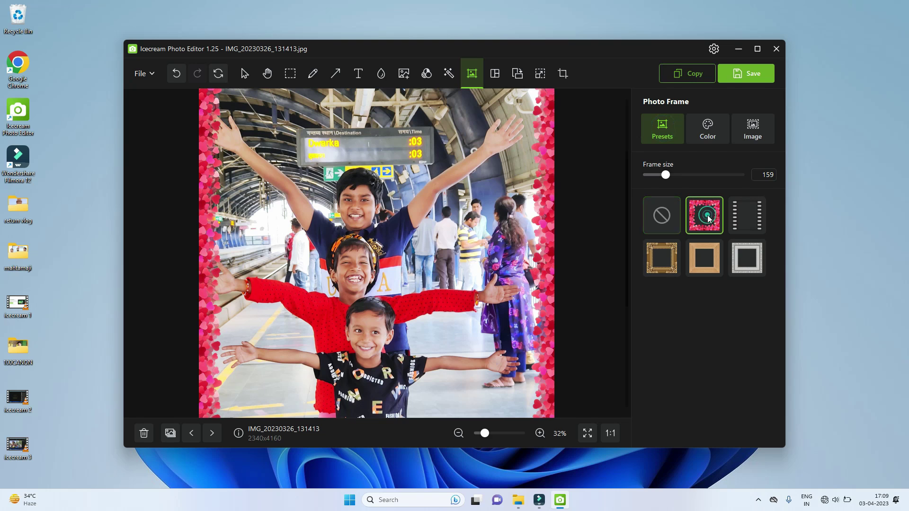
click(748, 220)
click(667, 260)
click(695, 263)
click(753, 263)
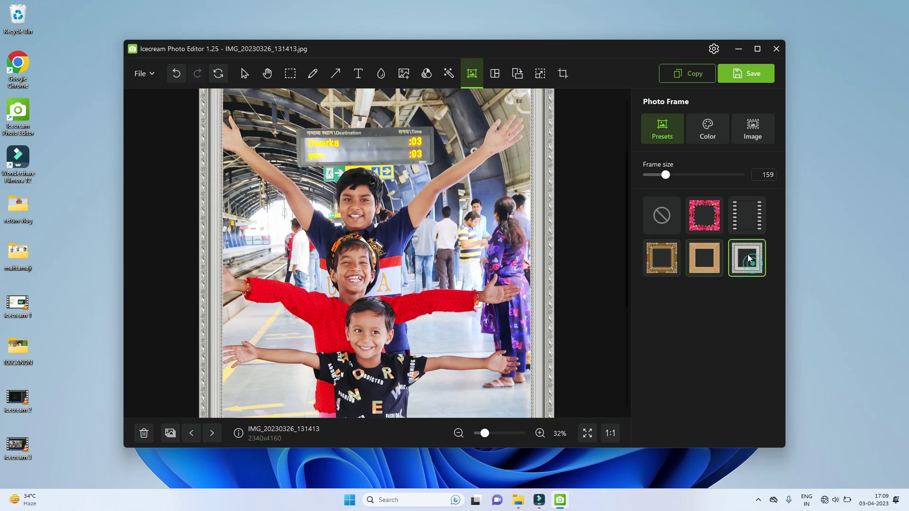
click(741, 220)
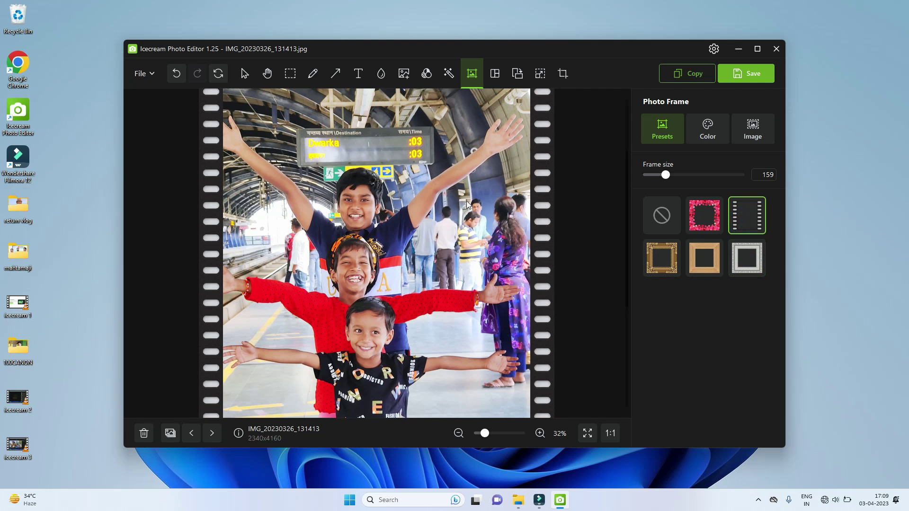
- Save the framed photo as a separate high-quality JPEG named IMG_20230326_131413 in the Desktop folder
click(740, 73)
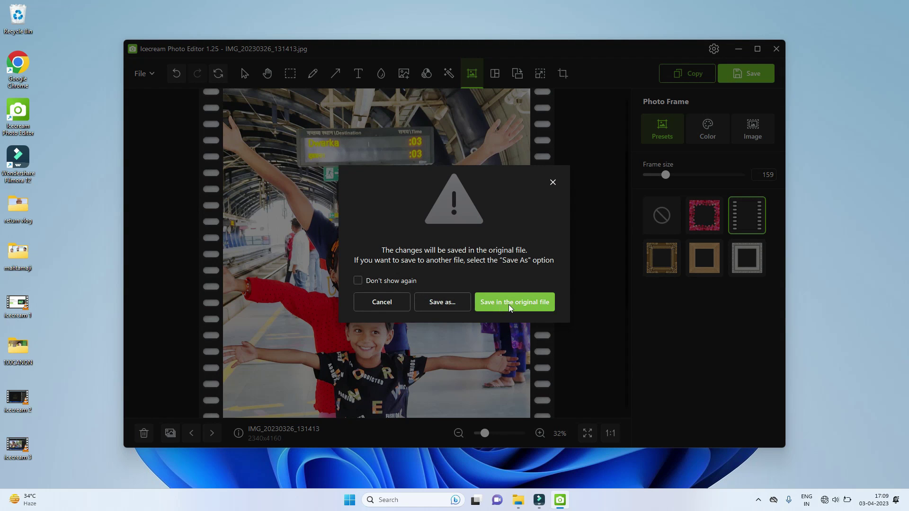
click(442, 303)
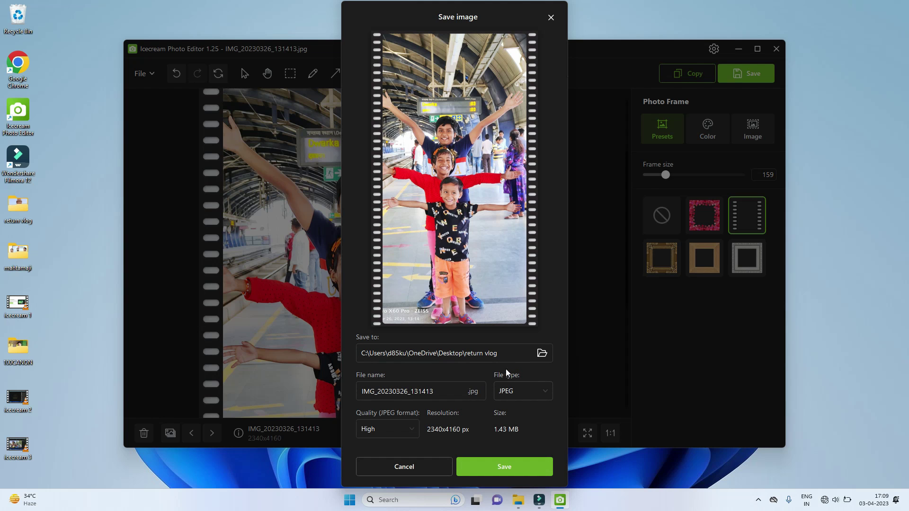
click(514, 354)
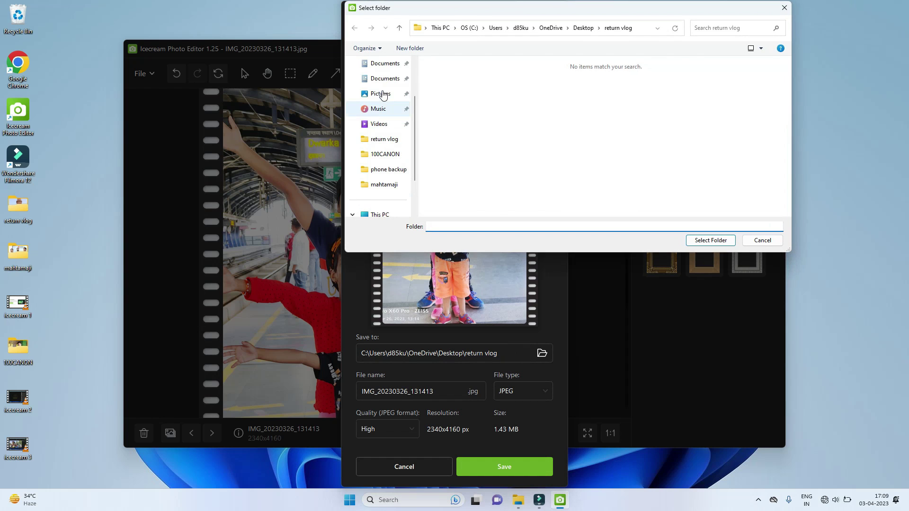
click(384, 78)
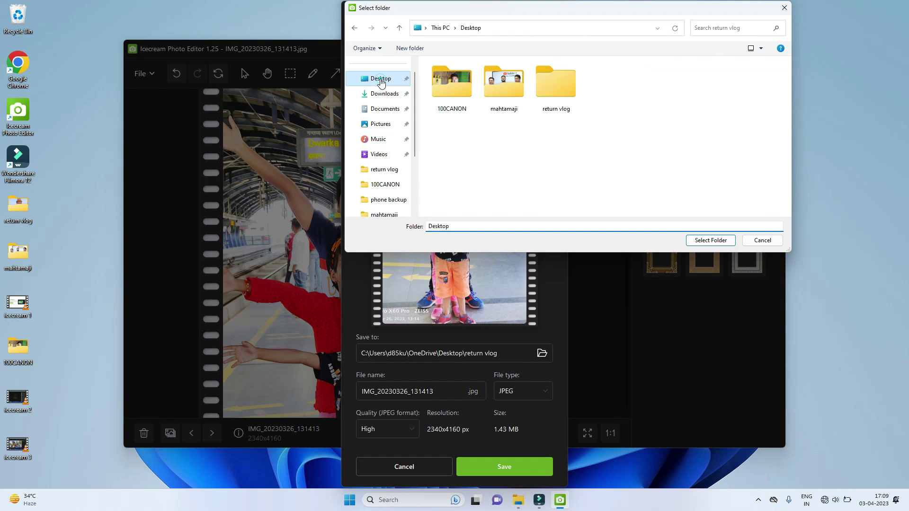
click(711, 241)
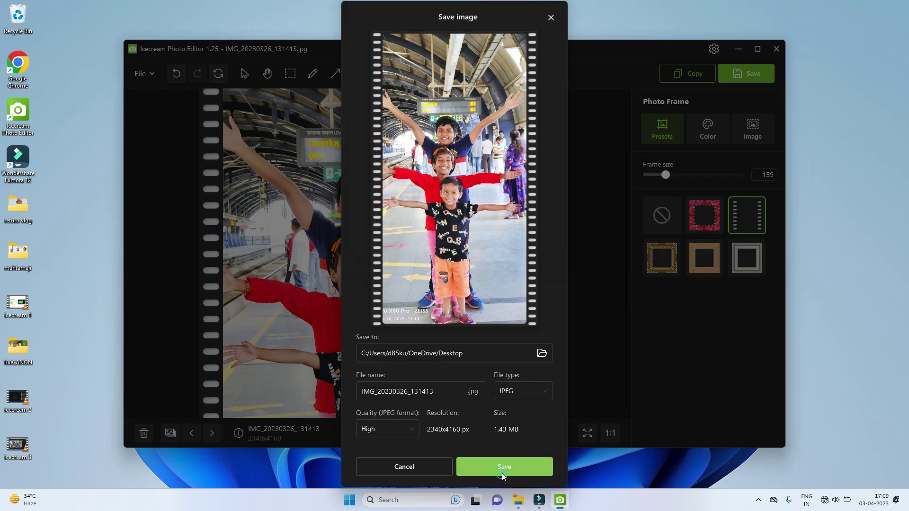
click(503, 471)
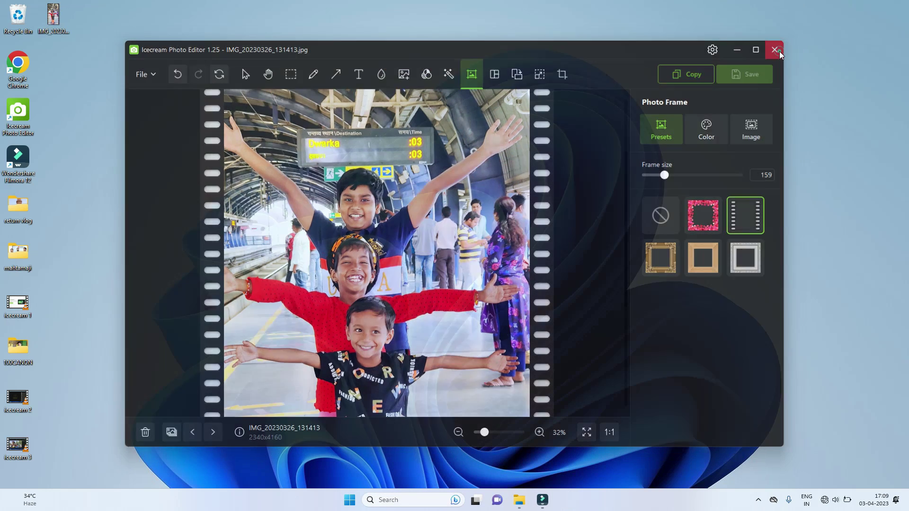
- Close the photo editor, open the saved IMG_20230326_131413 photo from the desktop and inspect it enlarged
click(780, 51)
double_click(53, 17)
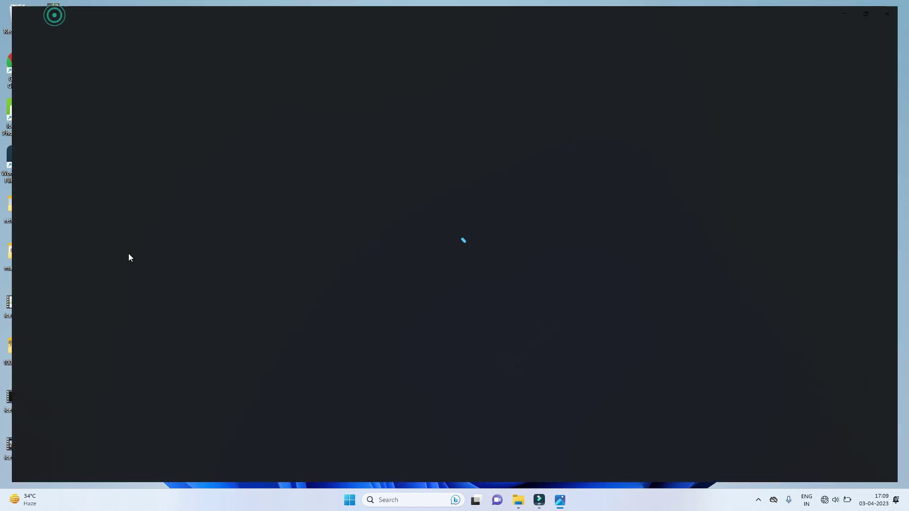
scroll(461, 269, up, 3)
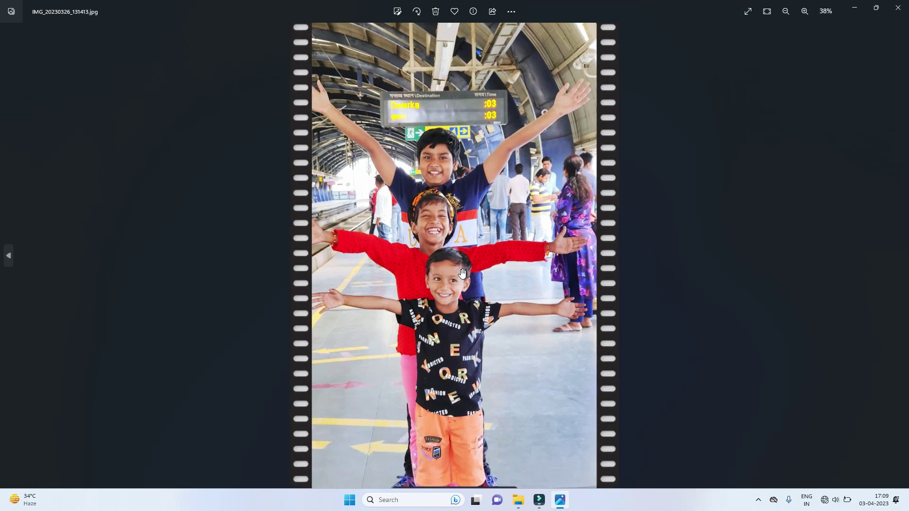
drag(485, 220, 483, 257)
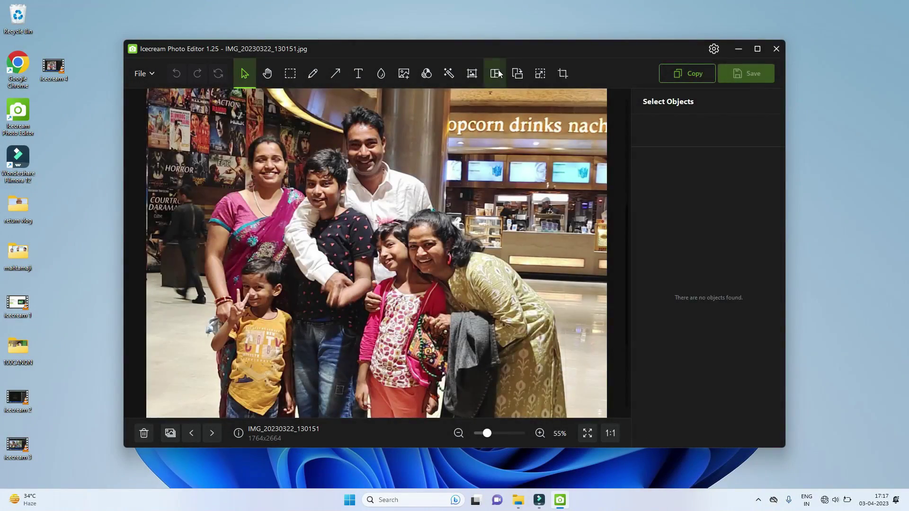
- In the Collage Maker, preview several layouts, choose the heart layout and reposition the family photo inside the heart
click(495, 73)
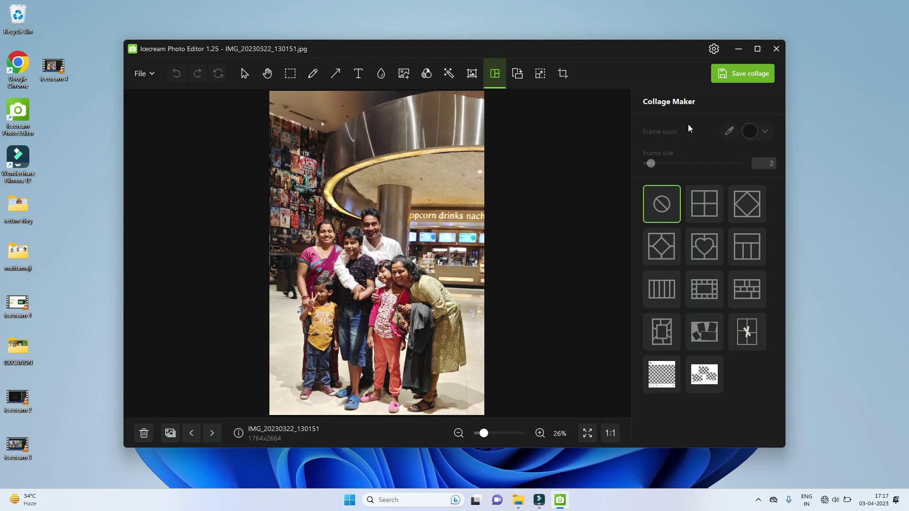
click(704, 204)
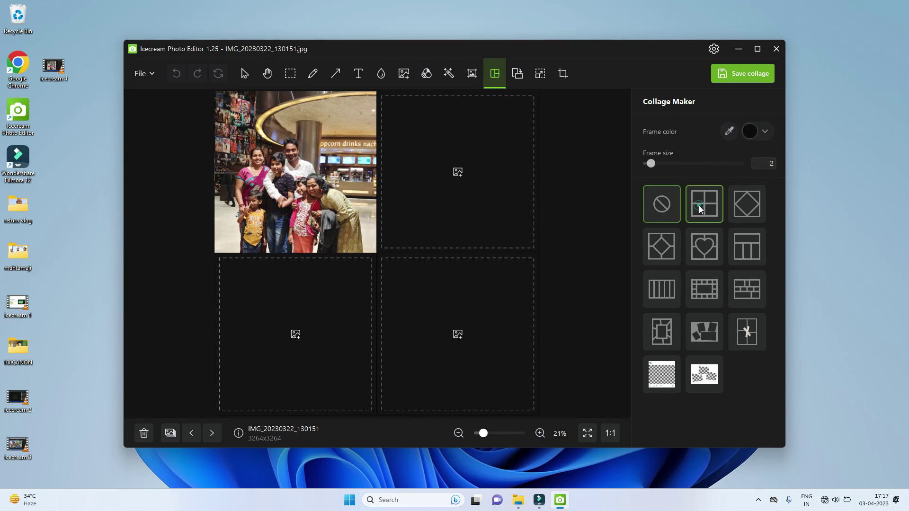
click(746, 211)
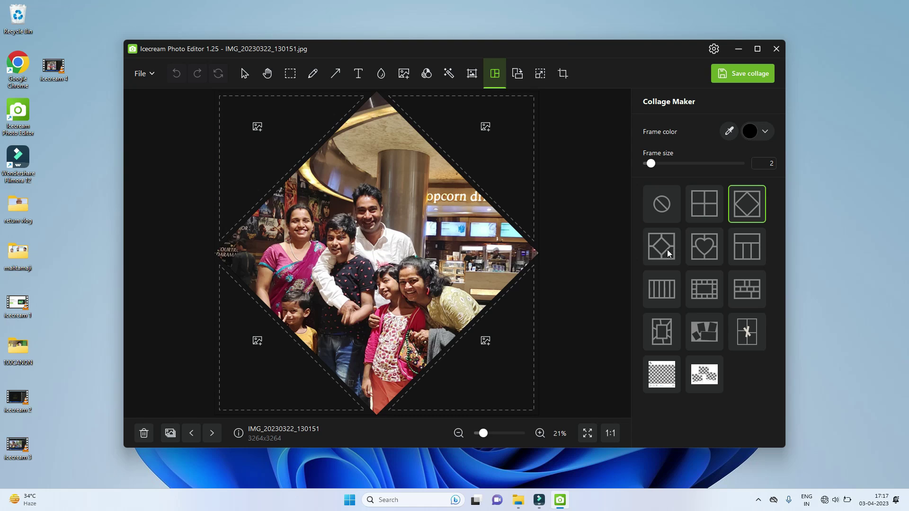
click(669, 253)
click(701, 296)
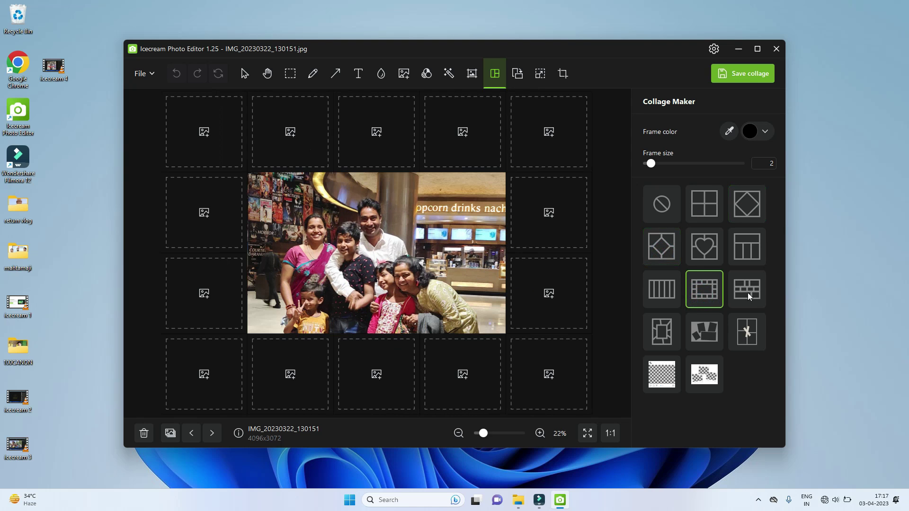
click(747, 324)
click(713, 331)
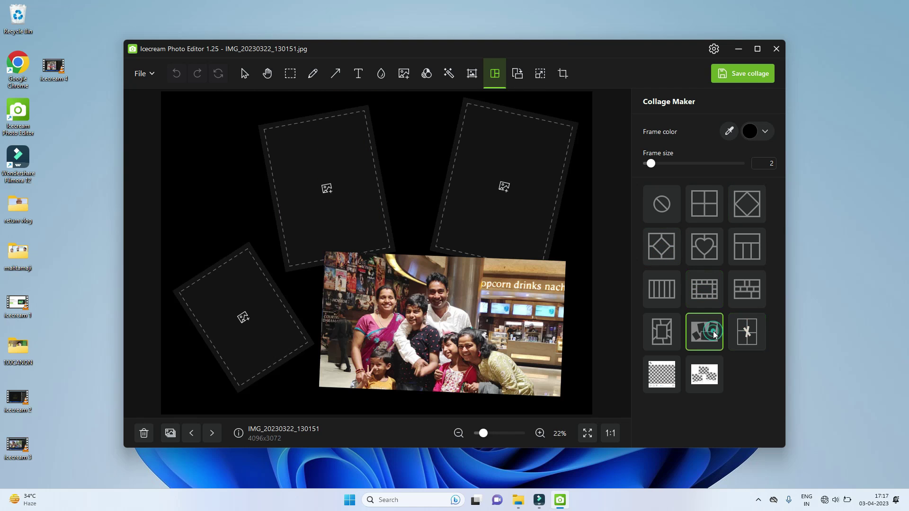
click(700, 379)
click(663, 378)
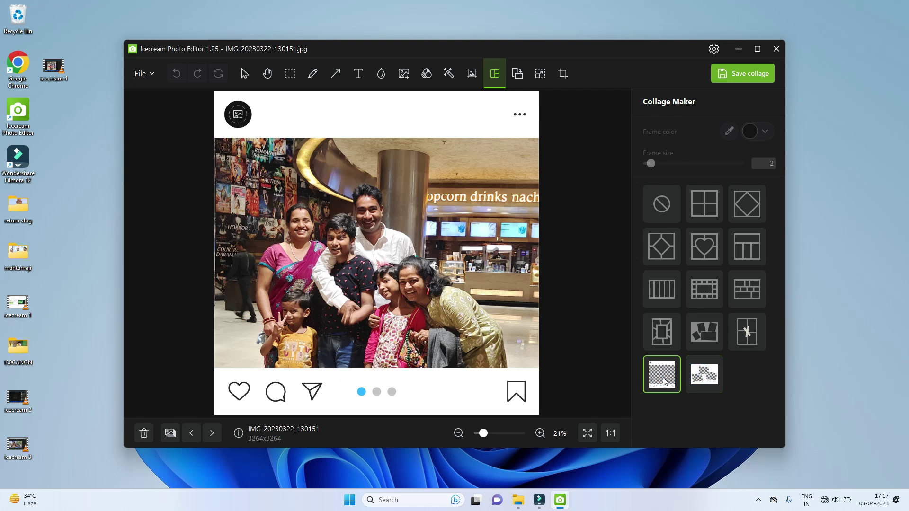
click(706, 247)
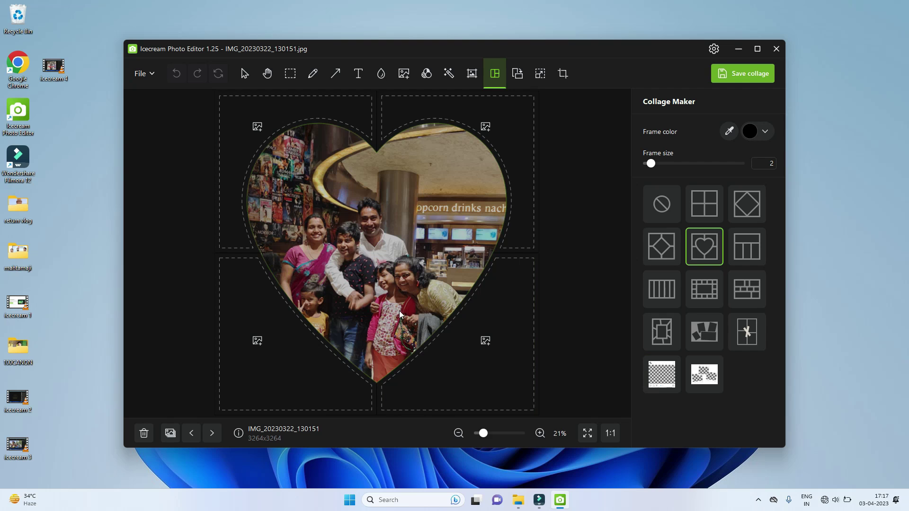
drag(399, 313, 400, 286)
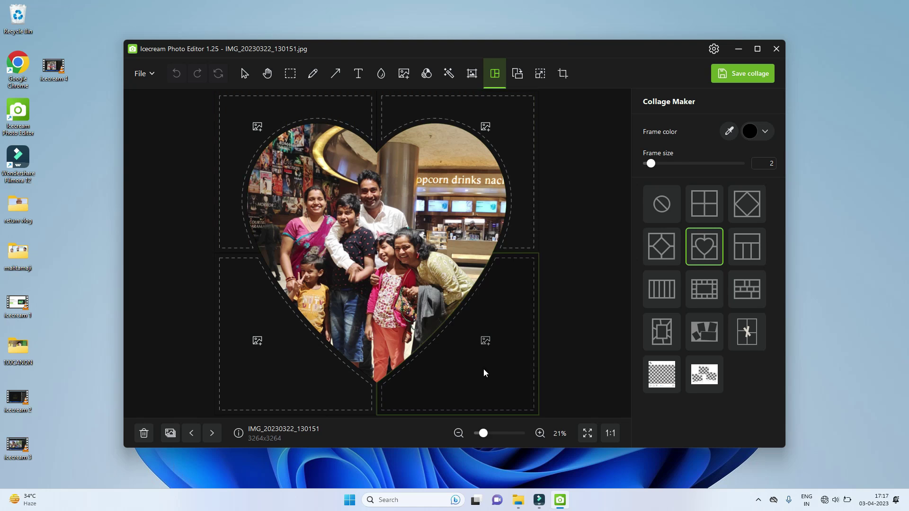
- Fill the collage's upper-left cell with the Taj Mahal photo and the upper-right cell with the repositioned McDonald's statue photo
click(226, 136)
double_click(281, 218)
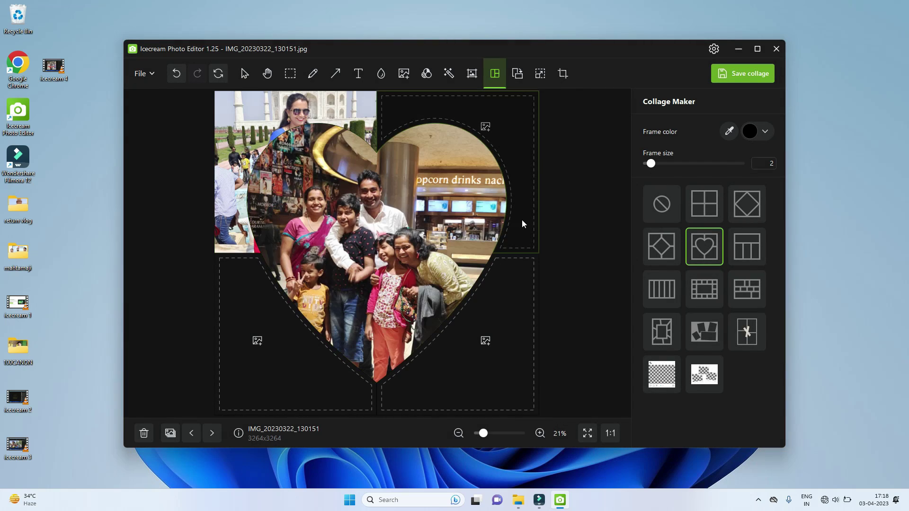
click(515, 137)
click(540, 178)
double_click(540, 178)
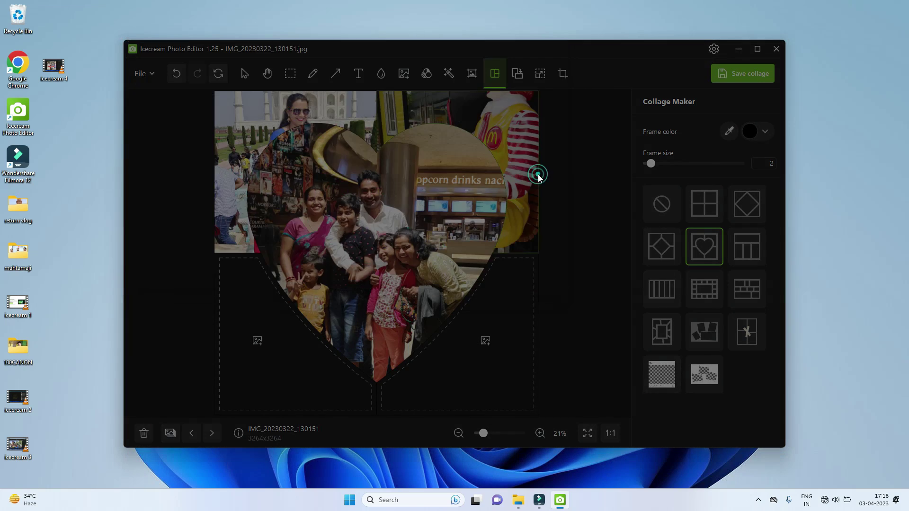
click(519, 128)
drag(517, 166, 516, 169)
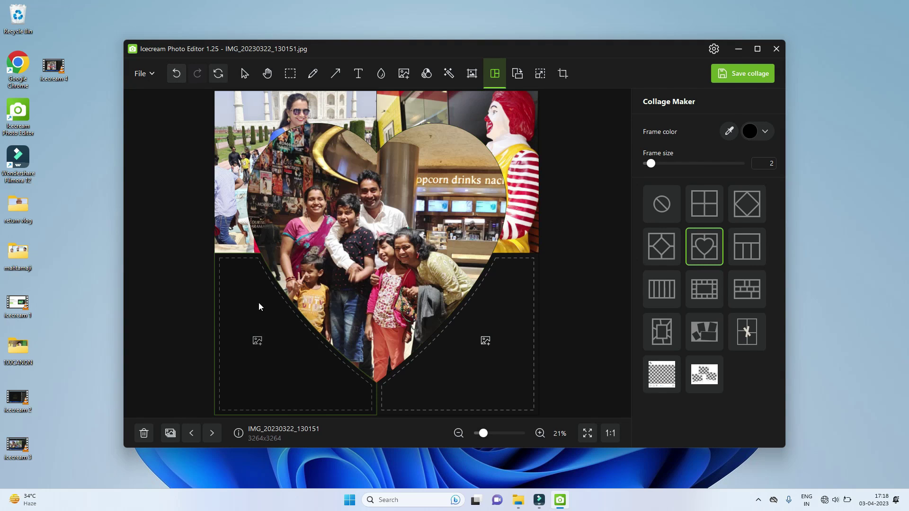
- Add the photo of the masked child with ice cream to the collage's lower-left cell and shift it downward
click(260, 340)
double_click(374, 242)
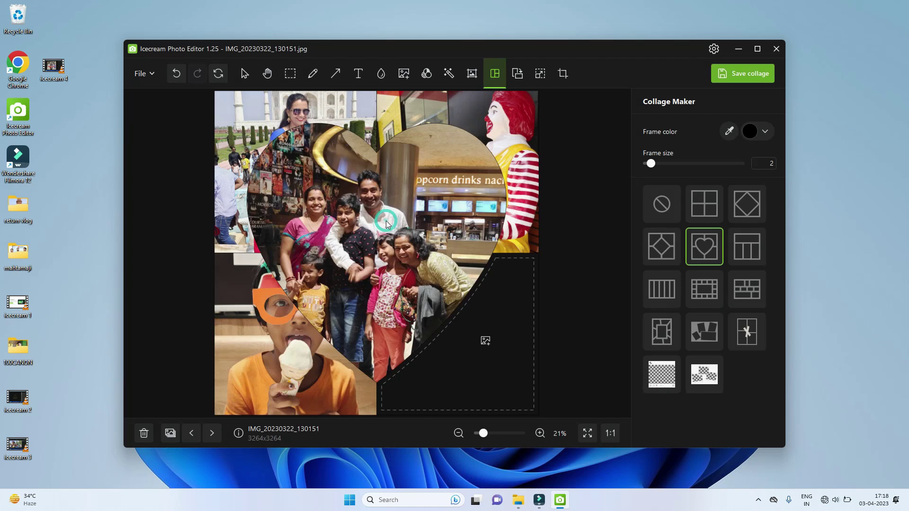
drag(265, 334, 214, 405)
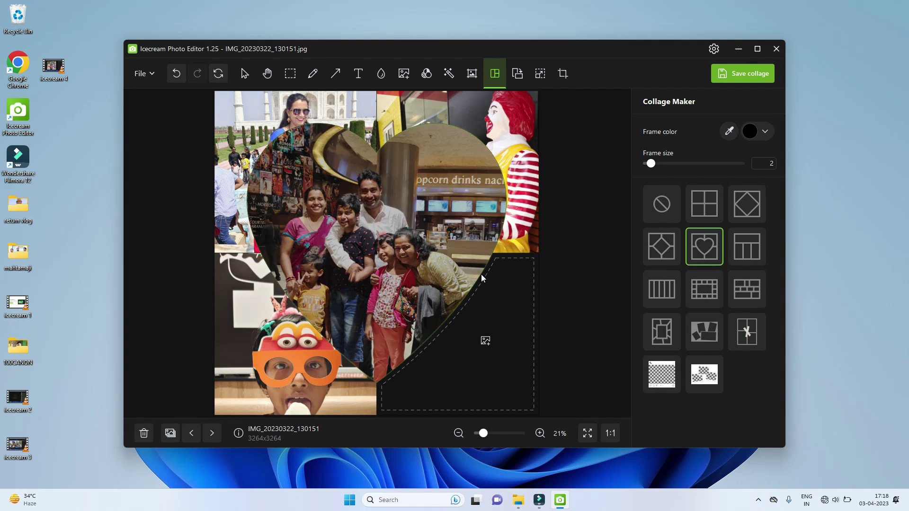
- Add the family photo in front of the stone ruins to the collage's lower-right cell and shift it downward
click(484, 343)
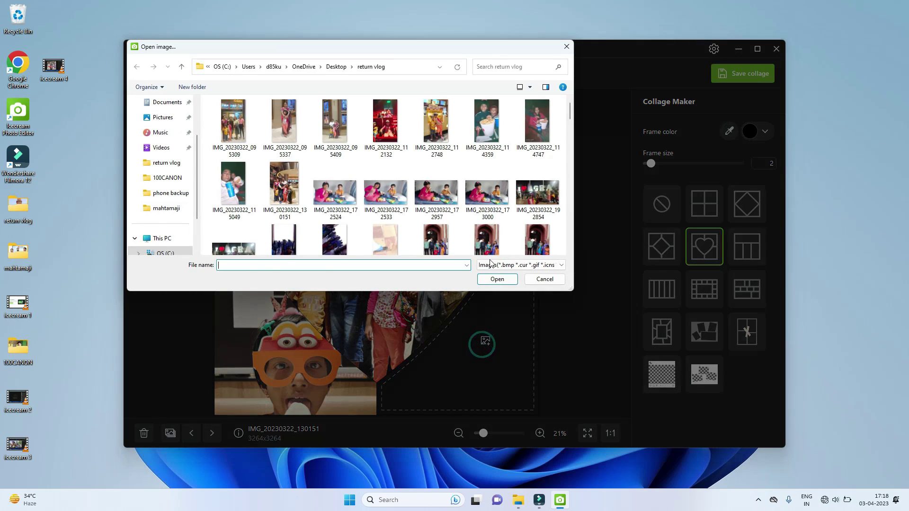
scroll(385, 162, down, 5)
click(532, 207)
double_click(532, 207)
drag(503, 313, 504, 390)
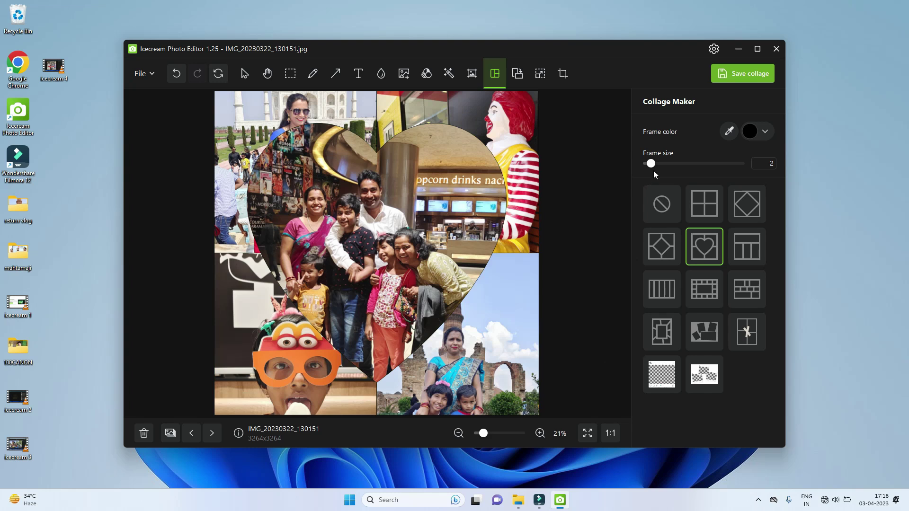
- Set the collage's frame size to 23 and its frame color to white
drag(653, 165, 692, 177)
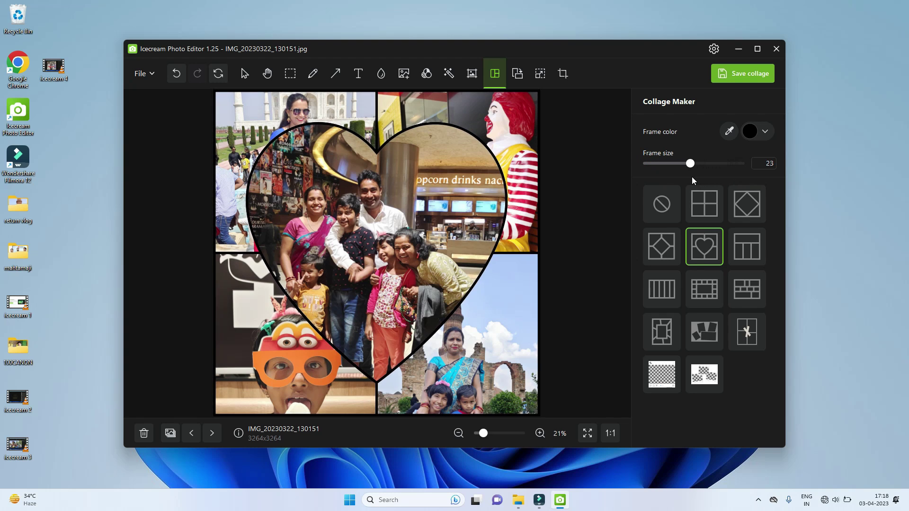
click(754, 132)
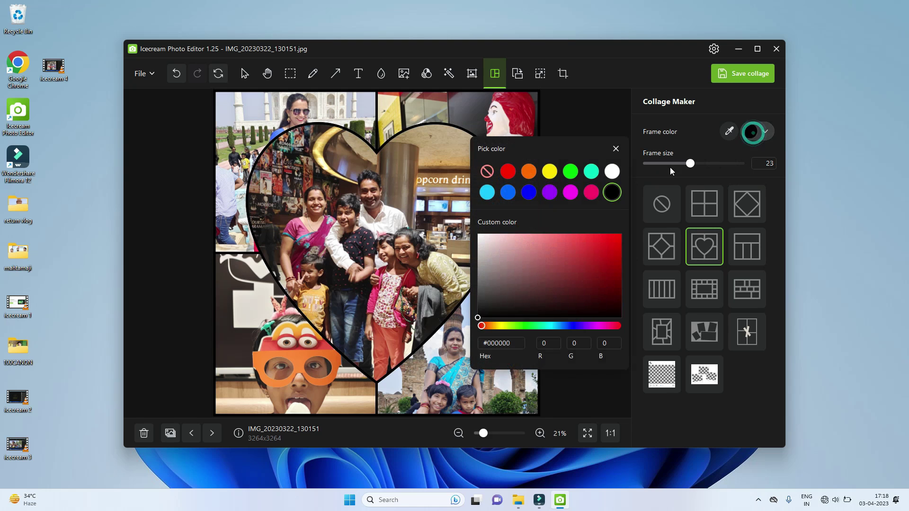
click(611, 172)
click(722, 150)
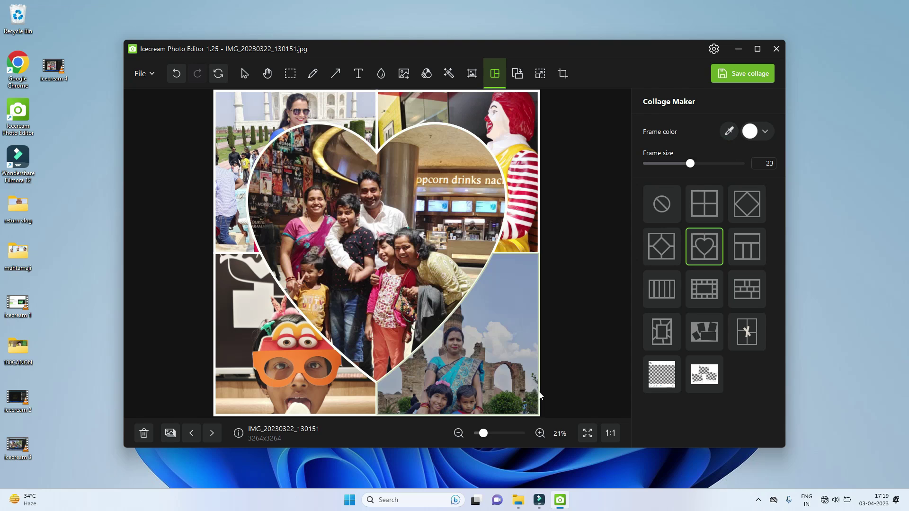
- Save the heart collage as a separate file named IMG_20230322_130151 on the desktop, keeping the original photo file
click(755, 75)
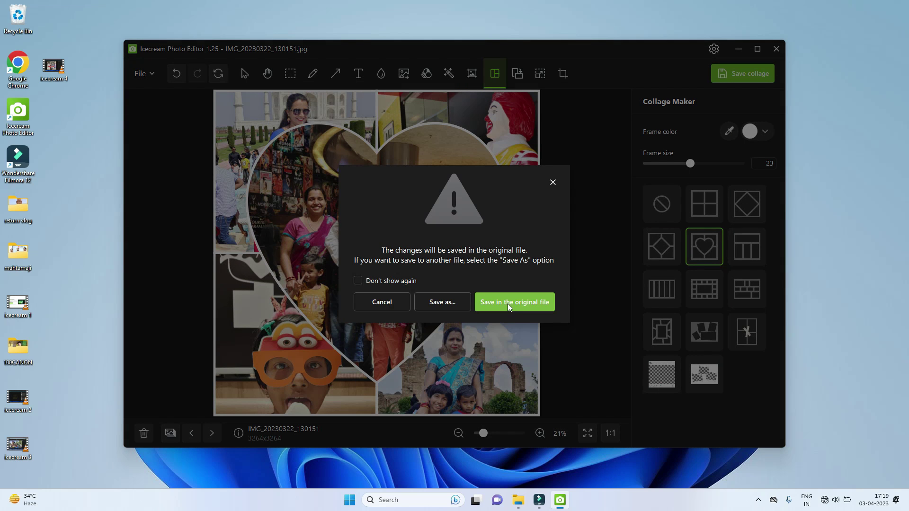
click(434, 302)
click(511, 406)
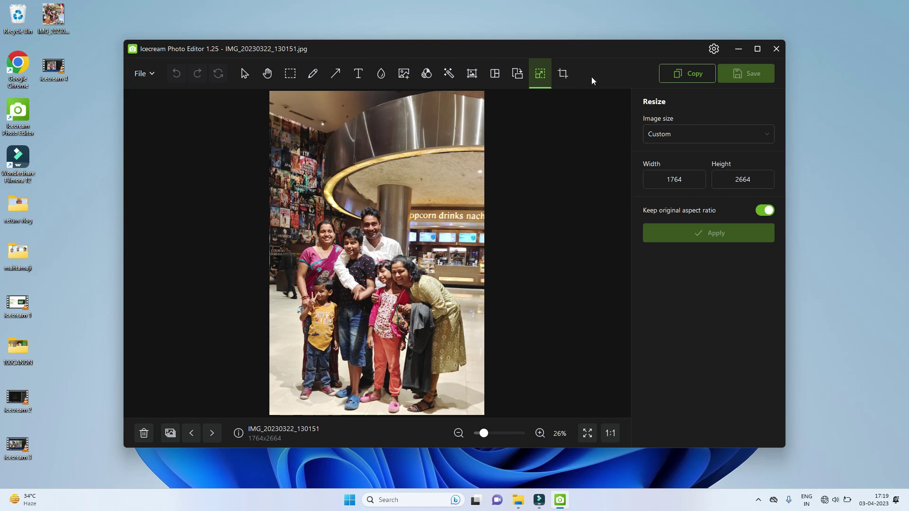
- Crop the family cinema photo by pulling its upper-right corner inward and downward, and apply the crop
click(562, 74)
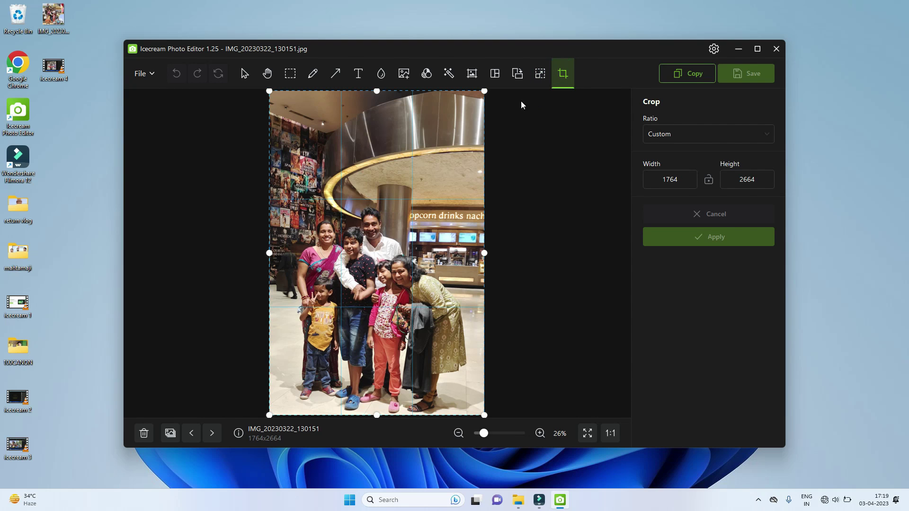
drag(483, 90, 467, 188)
click(732, 239)
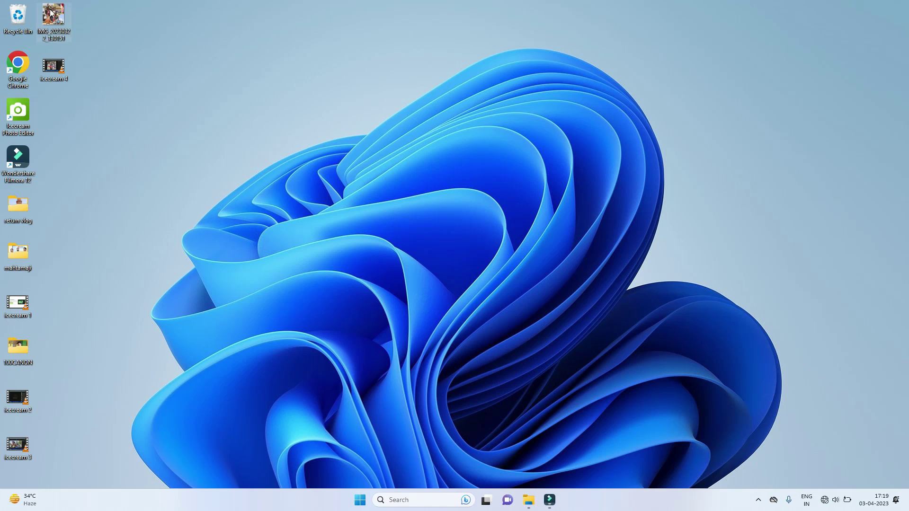
- Open the saved collage image from the desktop in the photo viewer and inspect it up close
double_click(53, 17)
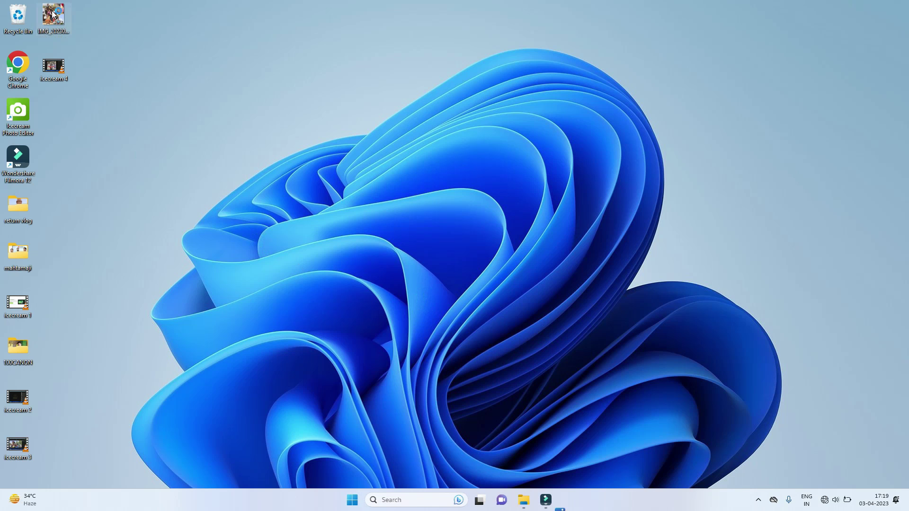
scroll(458, 297, up, 2)
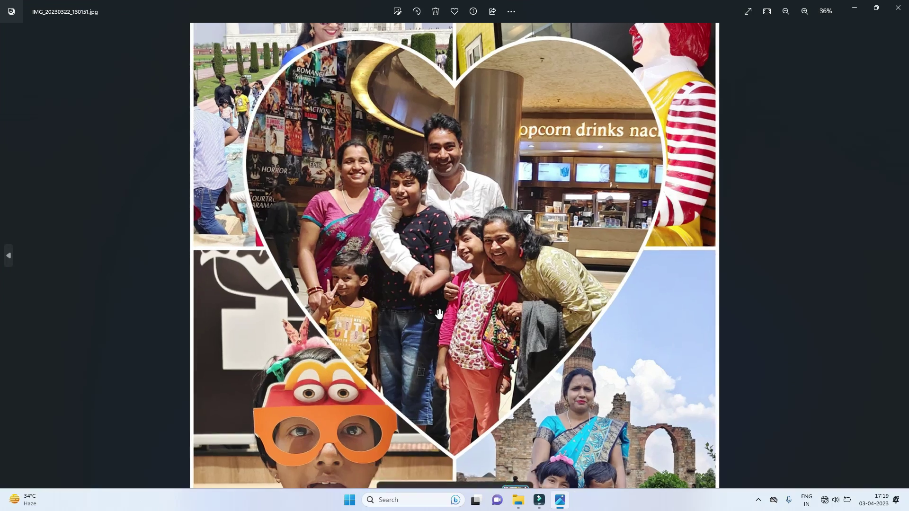
scroll(648, 321, down, 2)
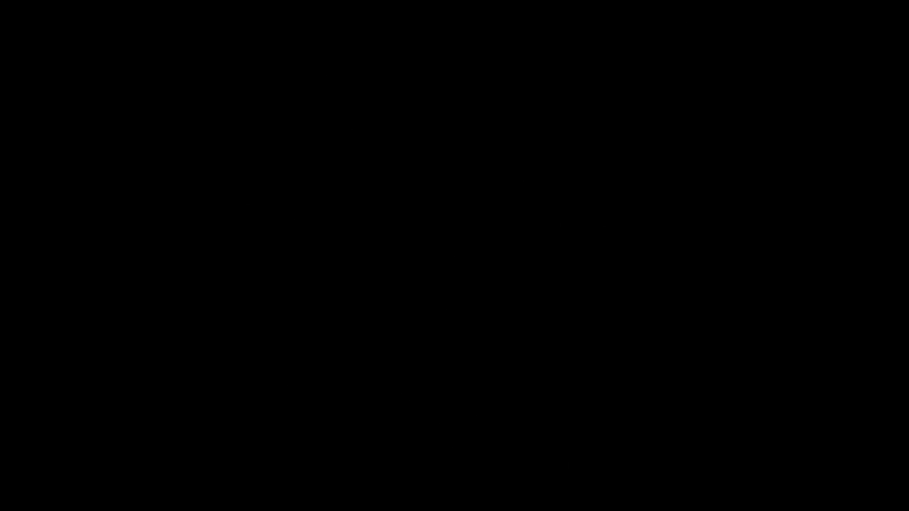